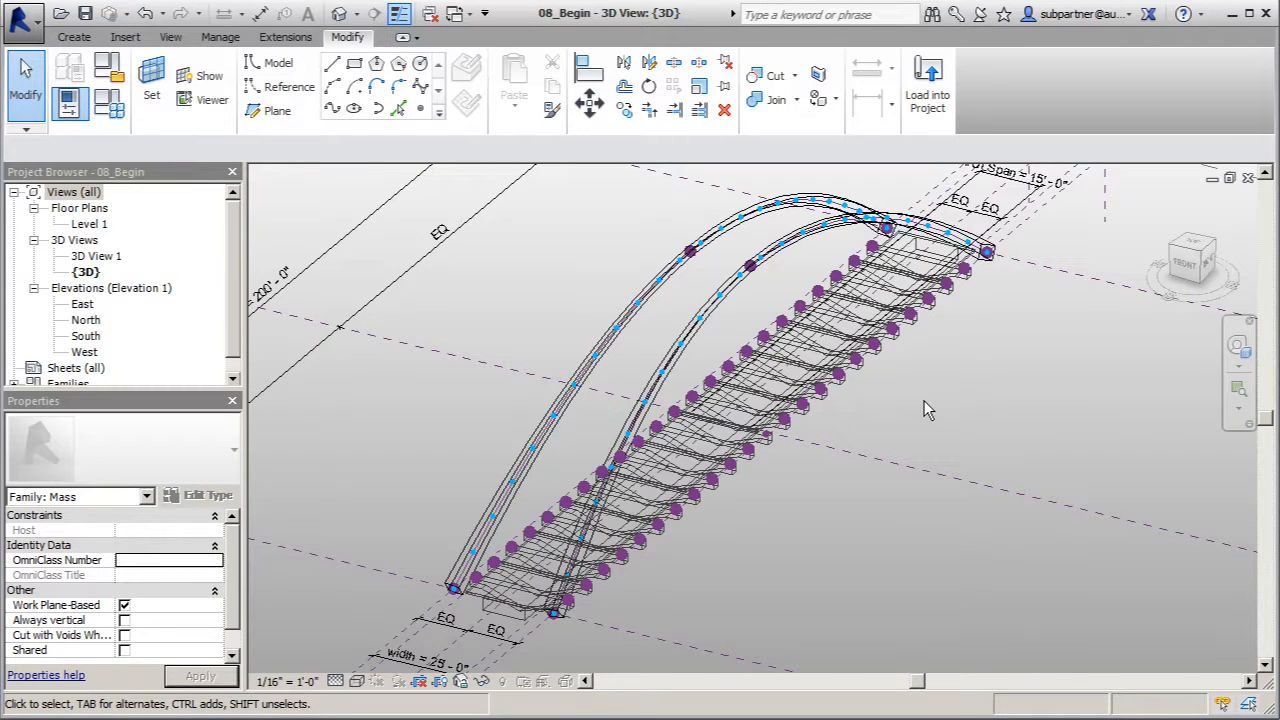
- Go through the open bridge model views to the site drafting view and examine the support cables in the bridge renderings
key(ctrl+Tab)
key(ctrl+Tab)
key(ctrl+Tab)
key(ctrl+Tab)
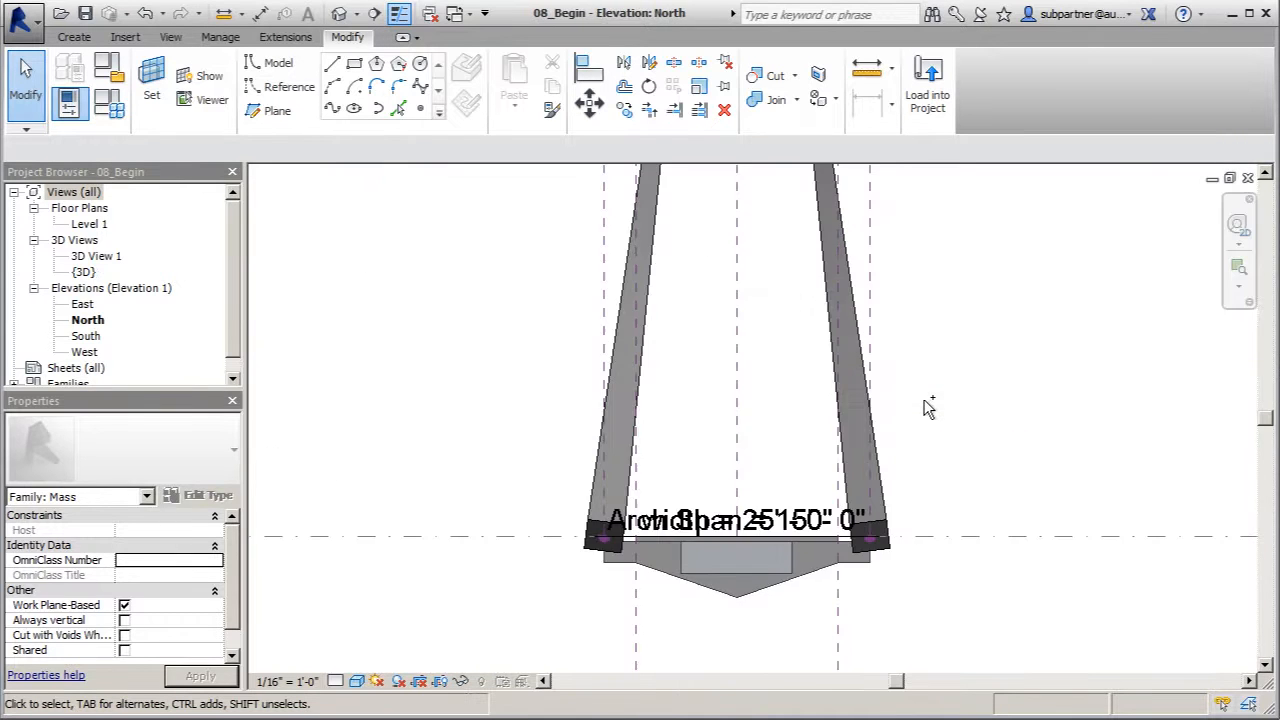
key(ctrl+Tab)
key(ctrl+Tab)
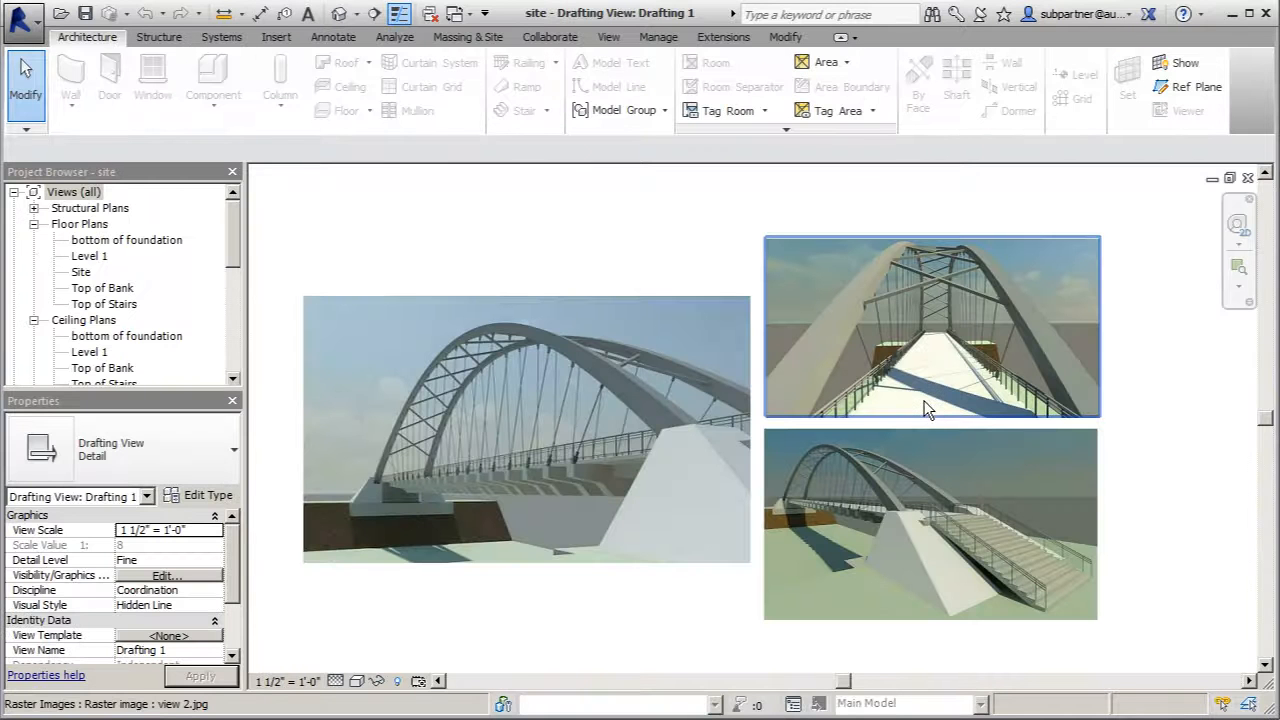
click(552, 452)
scroll(556, 451, up, 1)
scroll(561, 450, up, 1)
scroll(566, 446, down, 1)
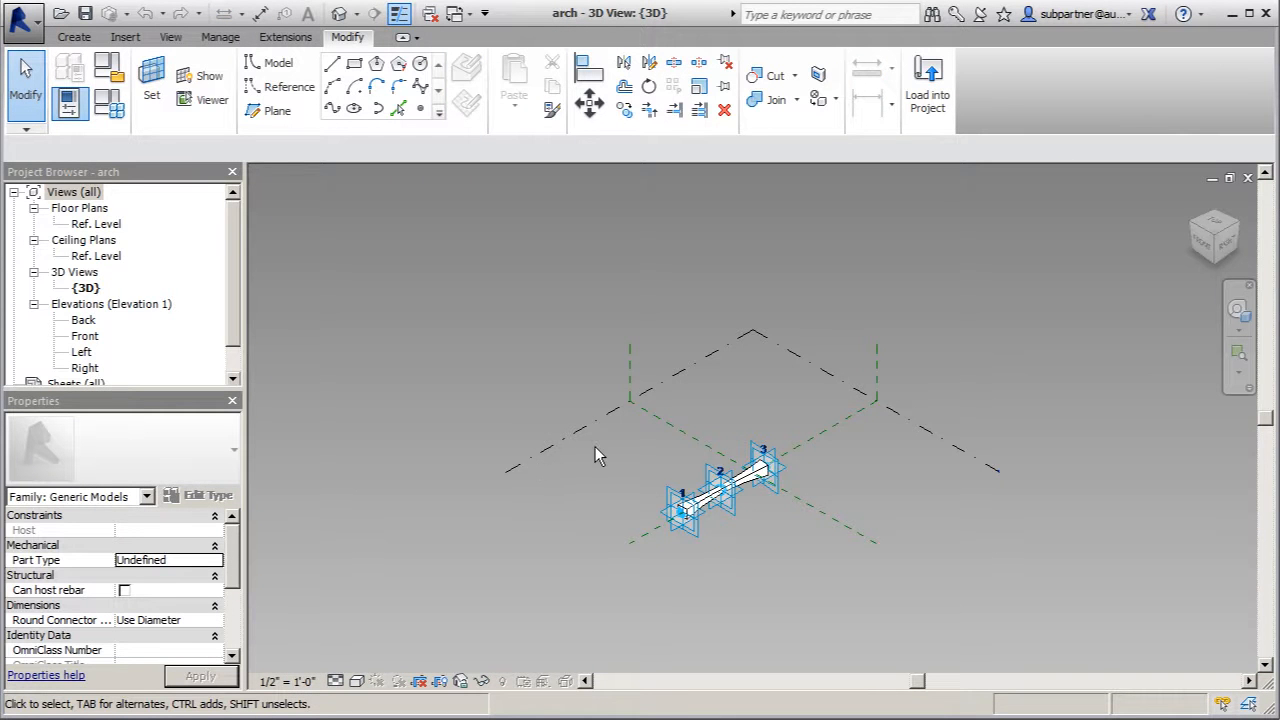
- Delete the arch form with its three adaptive points and save the family to the Desktop as Support Cable
drag(614, 422, 834, 580)
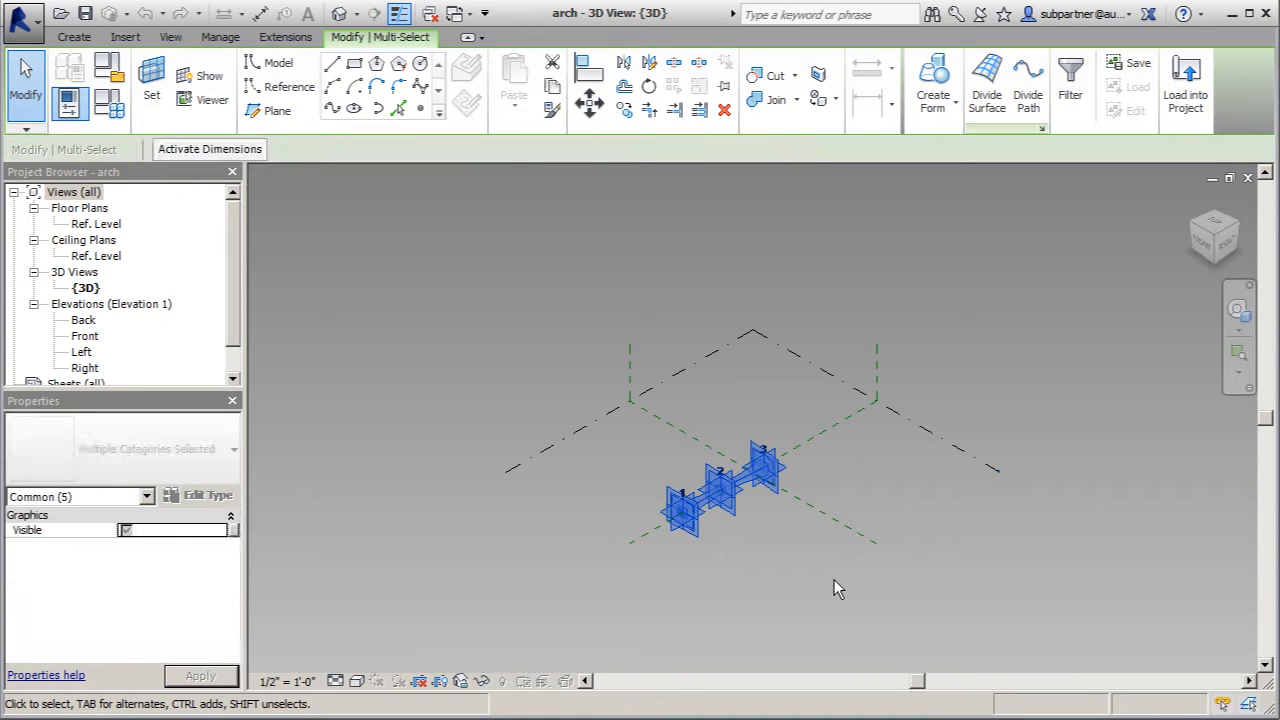
click(724, 109)
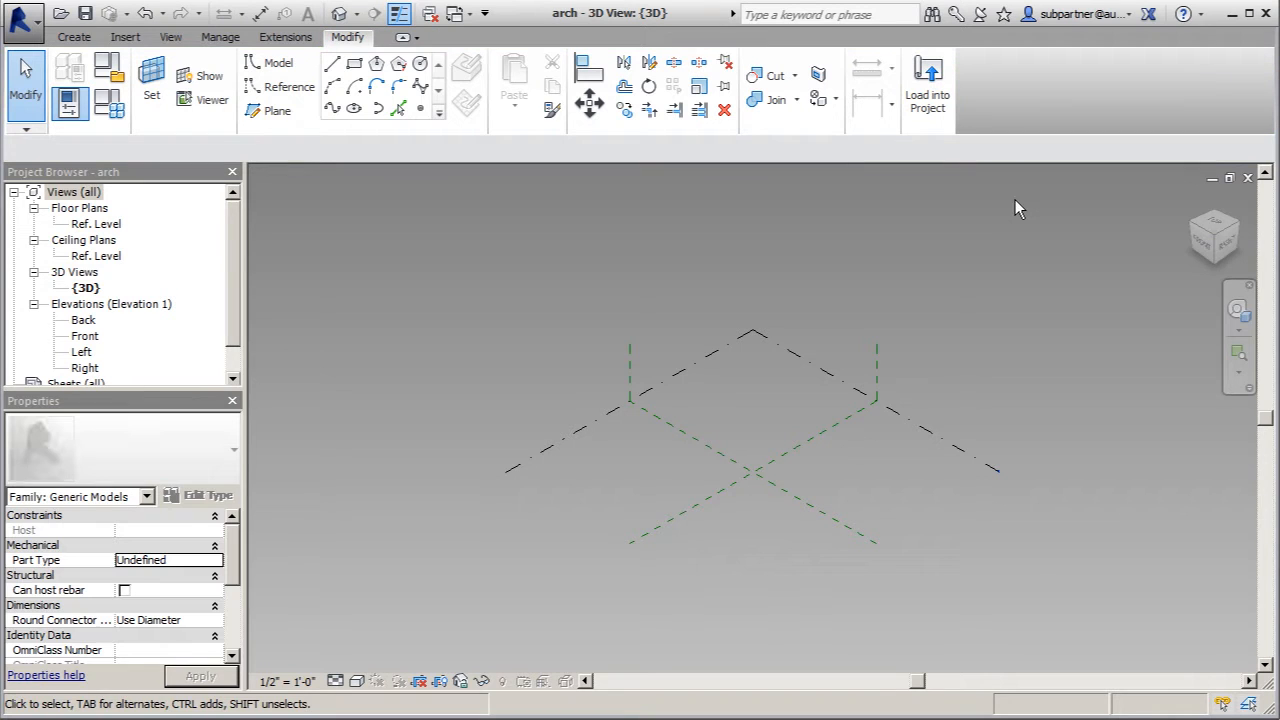
click(28, 30)
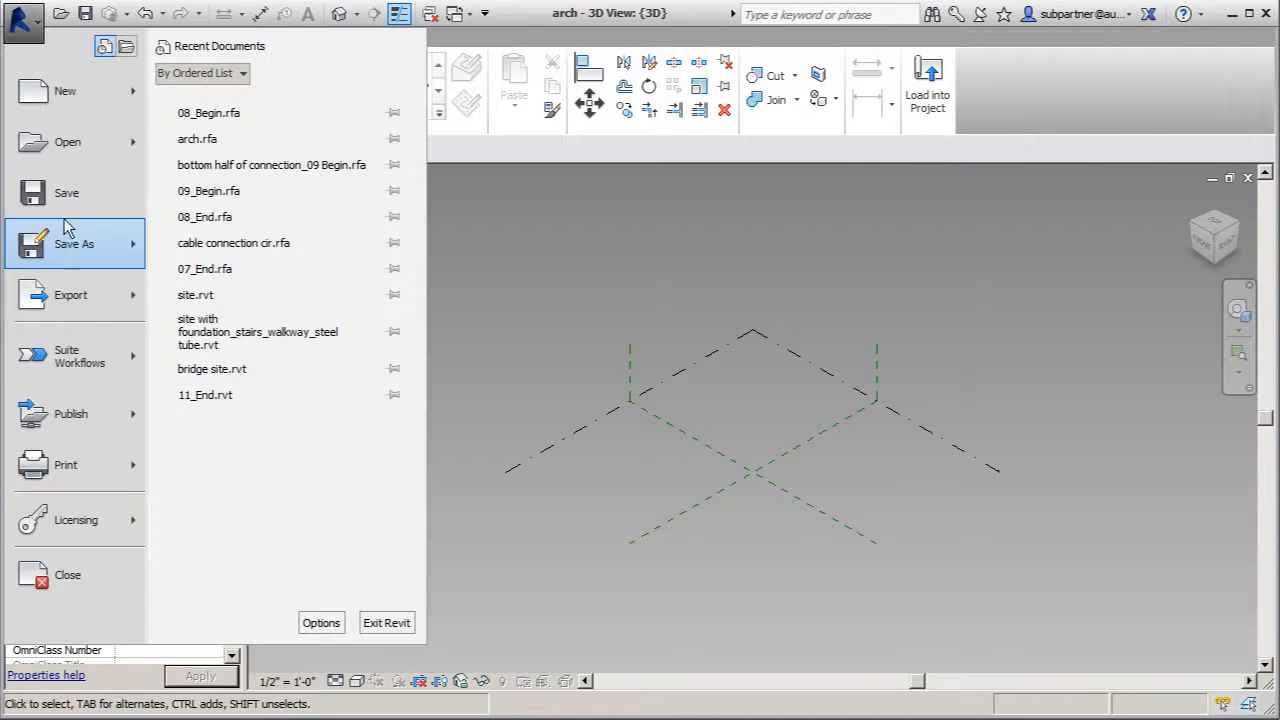
mouse_move(74, 240)
click(284, 164)
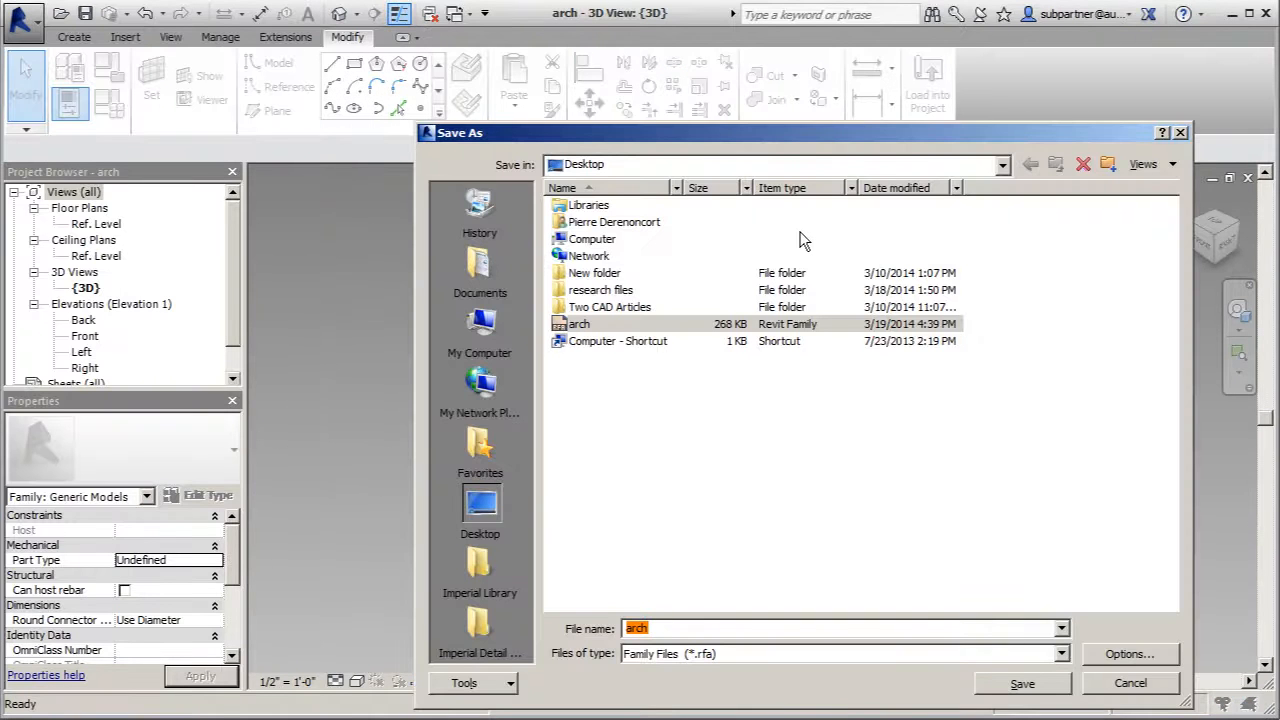
text(Support Cable)
click(1012, 685)
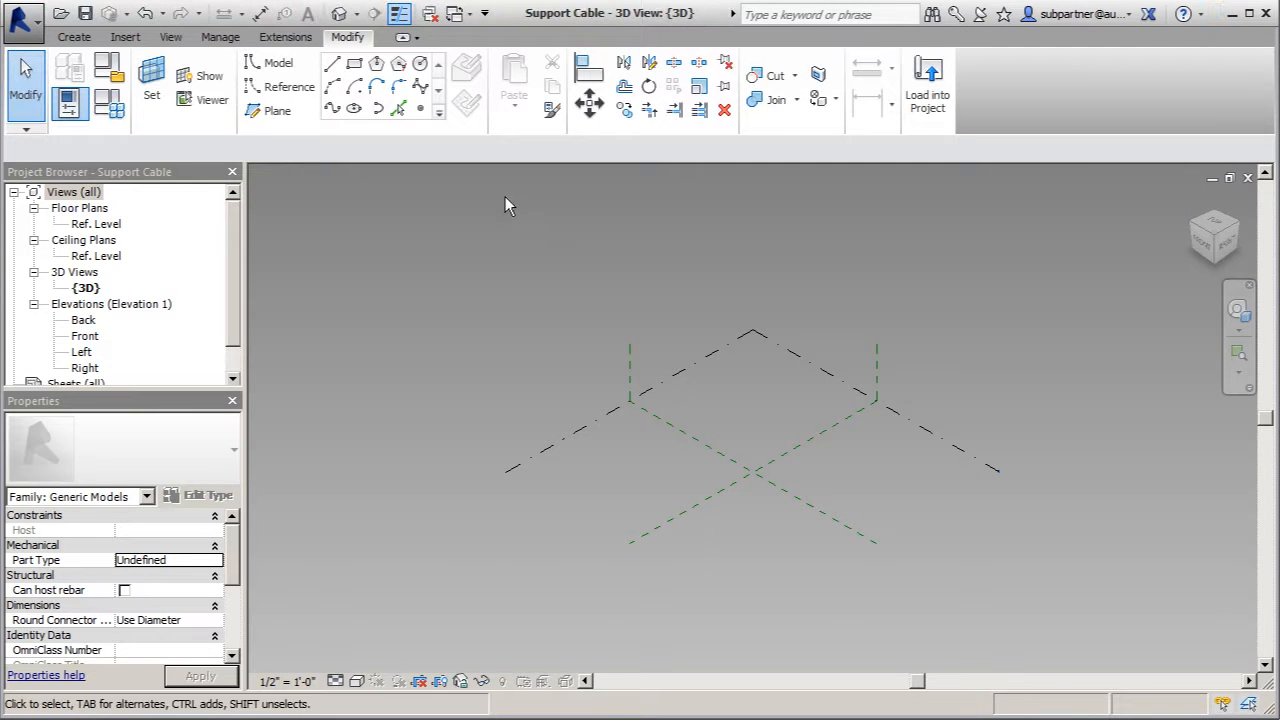
- Set the Ref. Level as work plane and place two reference points on it, on either side of the reference plane intersection
click(151, 85)
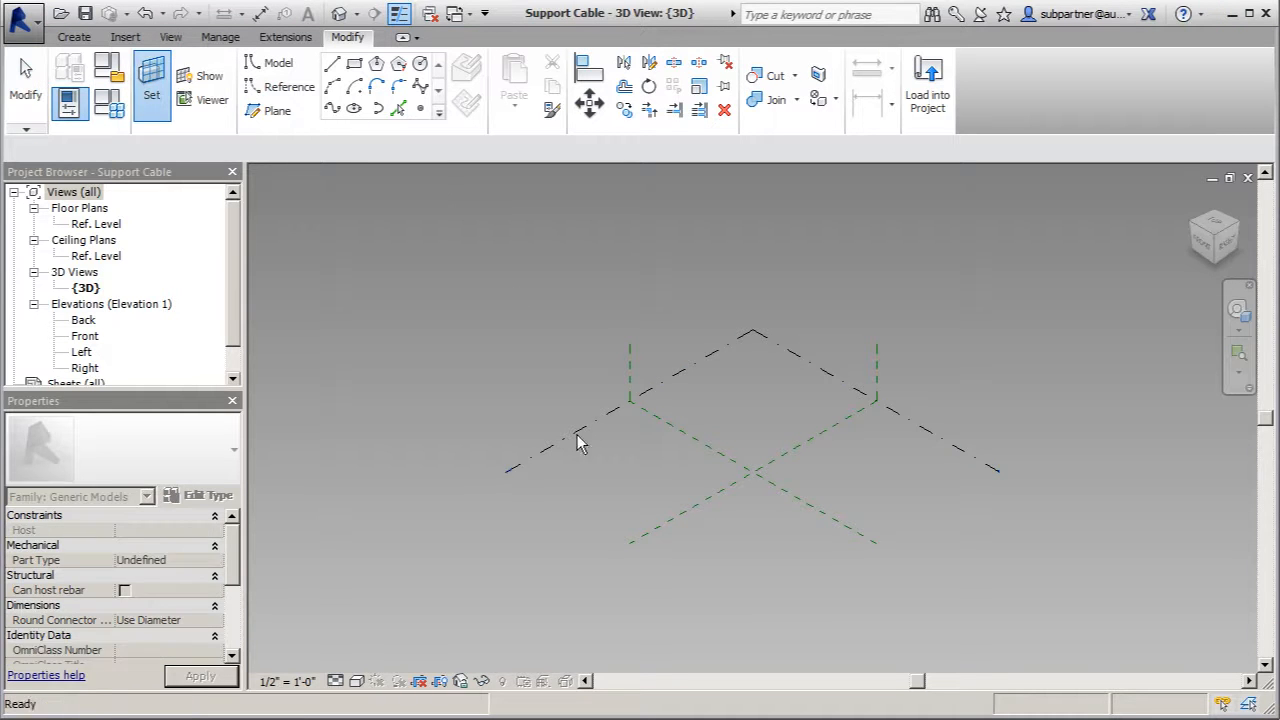
click(644, 384)
click(420, 108)
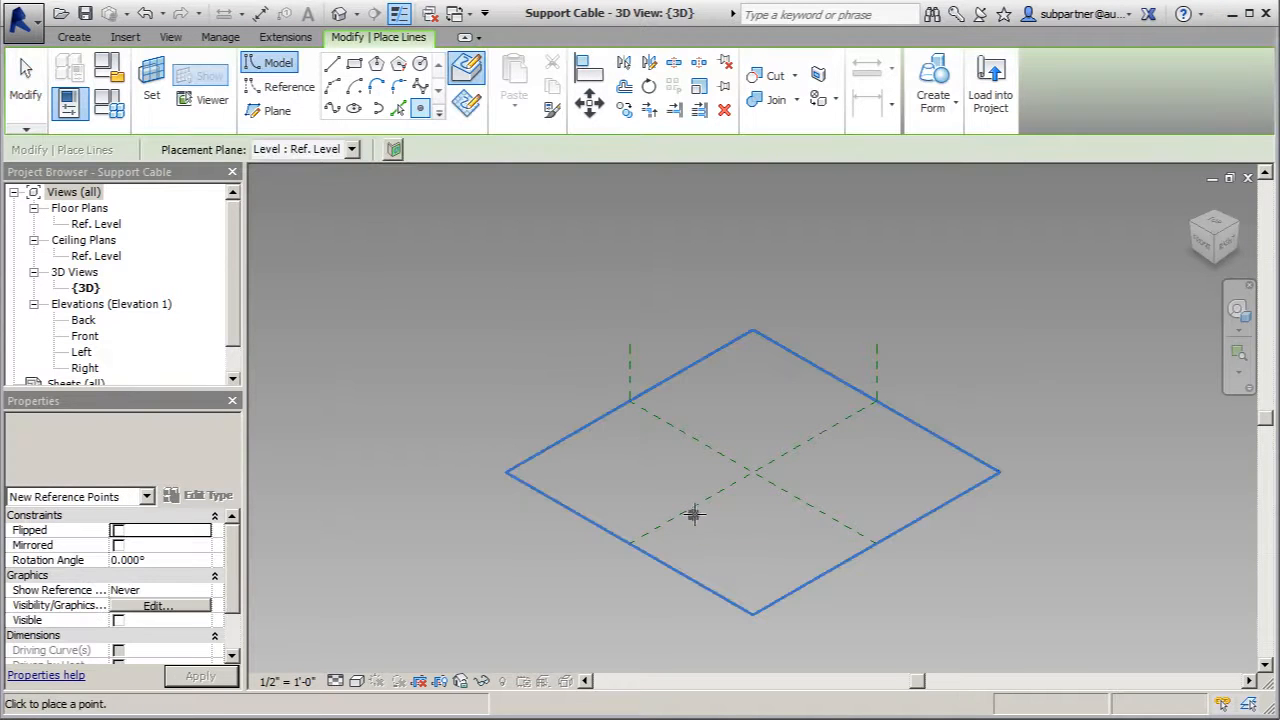
click(695, 512)
click(797, 458)
click(26, 80)
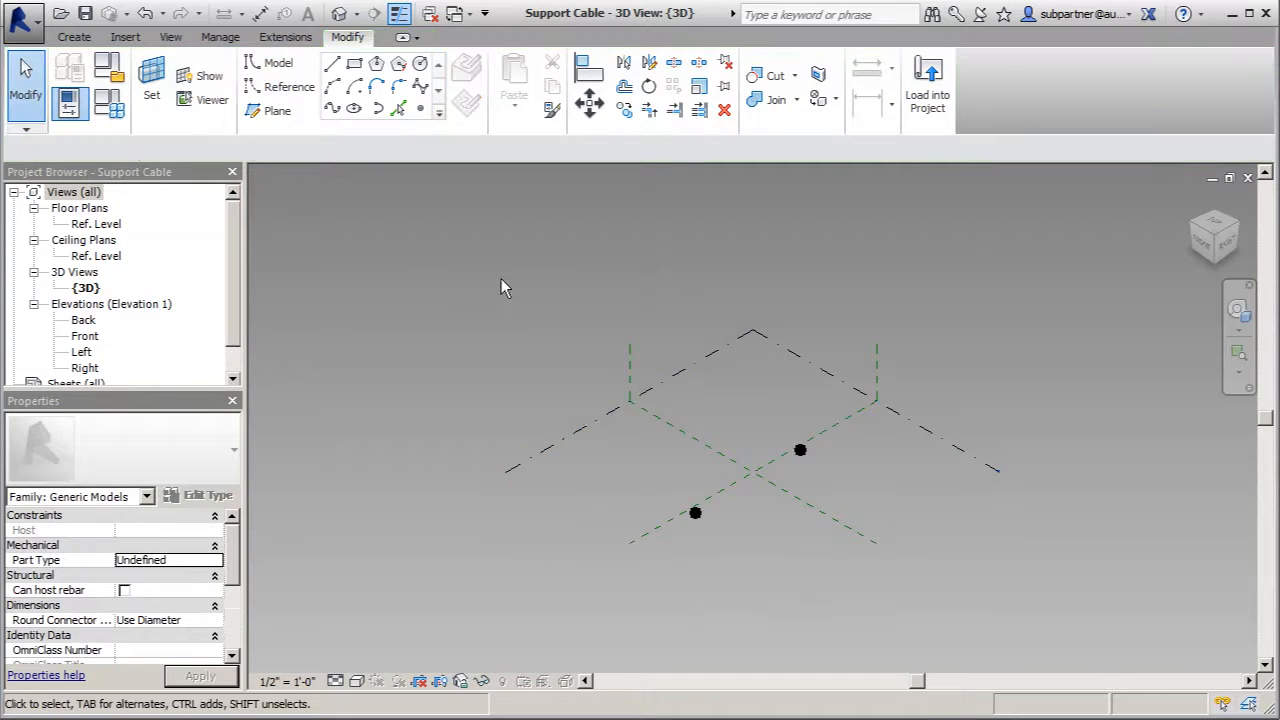
- Make both reference points adaptive and connect them with a spline through points
drag(566, 394, 838, 566)
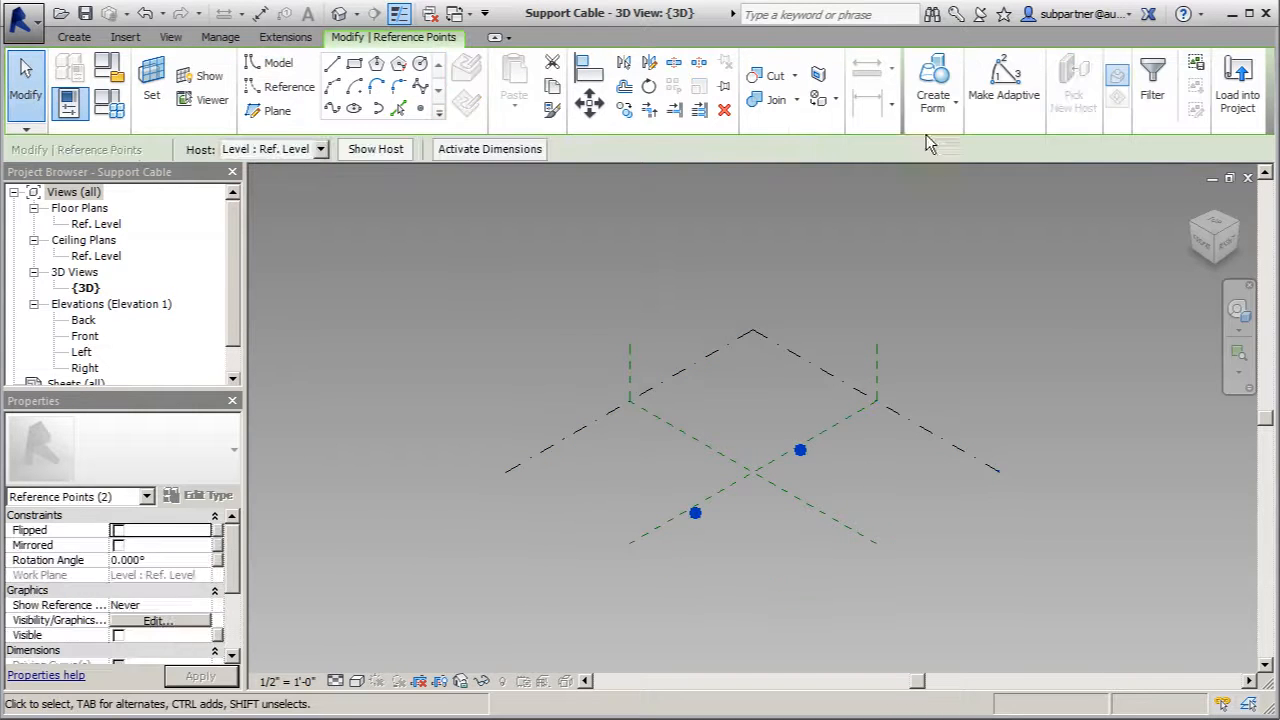
click(1004, 85)
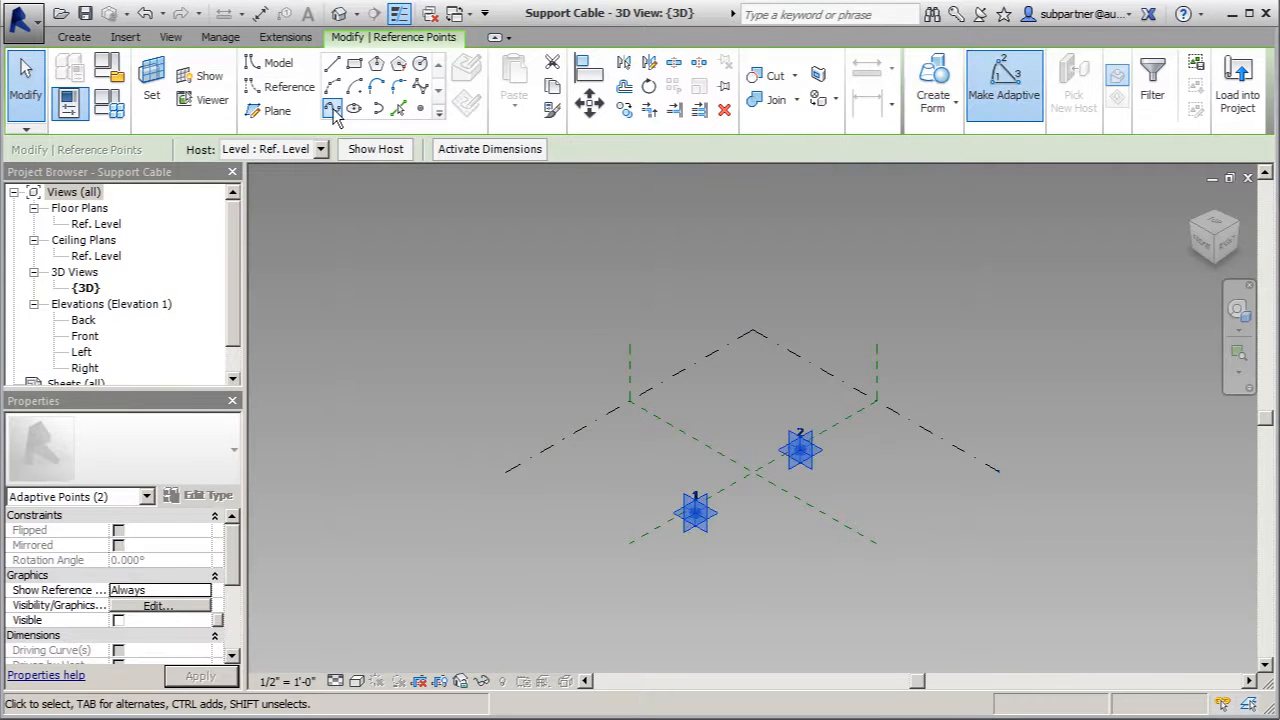
click(331, 108)
click(27, 88)
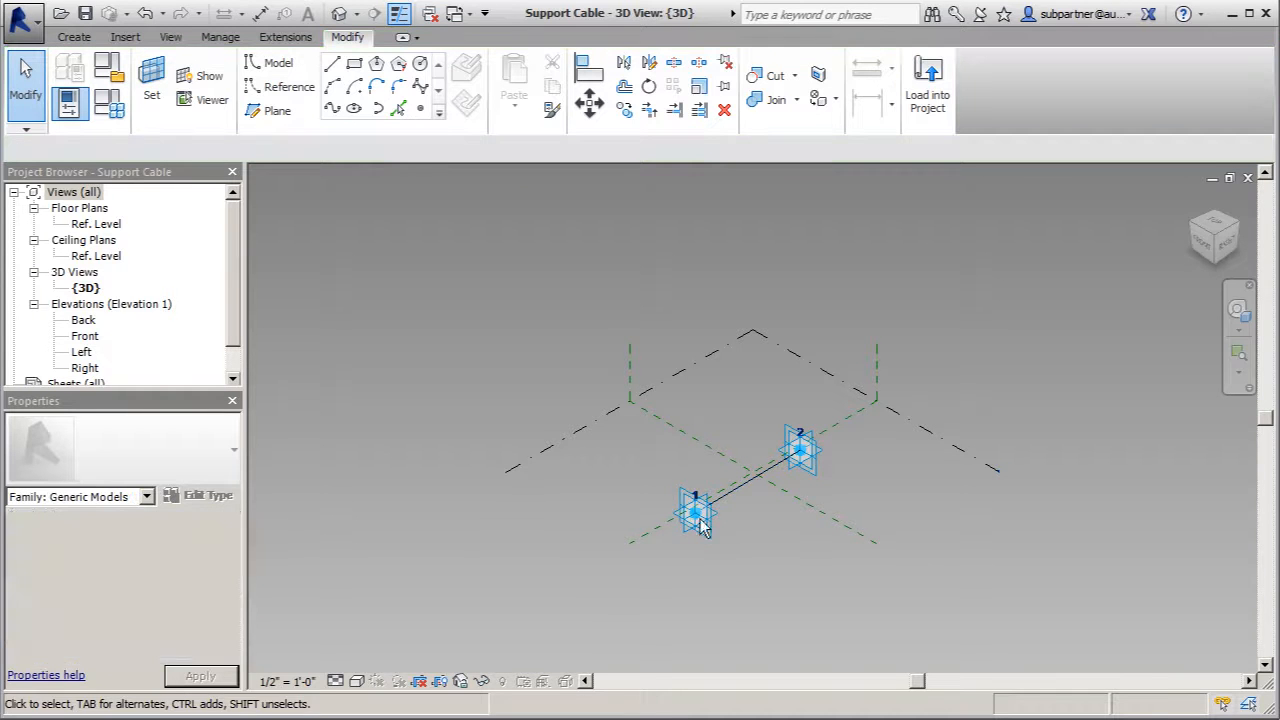
- Turn the line between the two adaptive points into a reference line
click(740, 494)
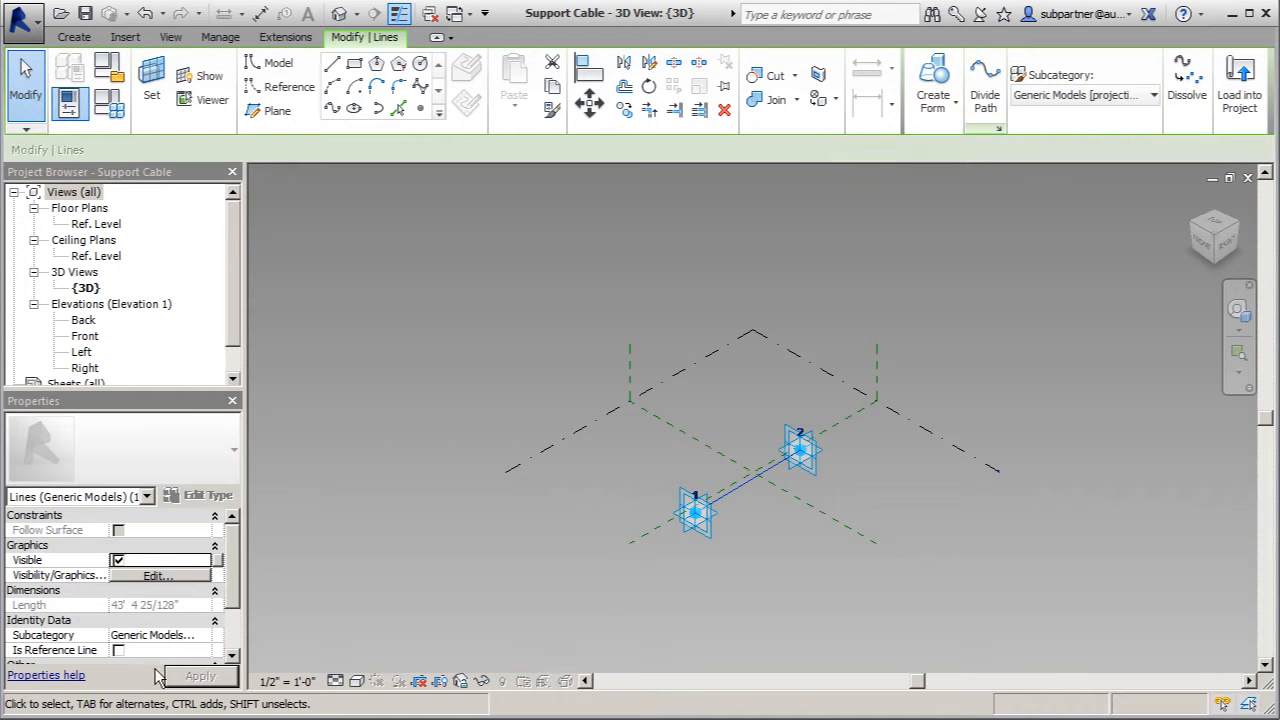
click(119, 651)
click(529, 570)
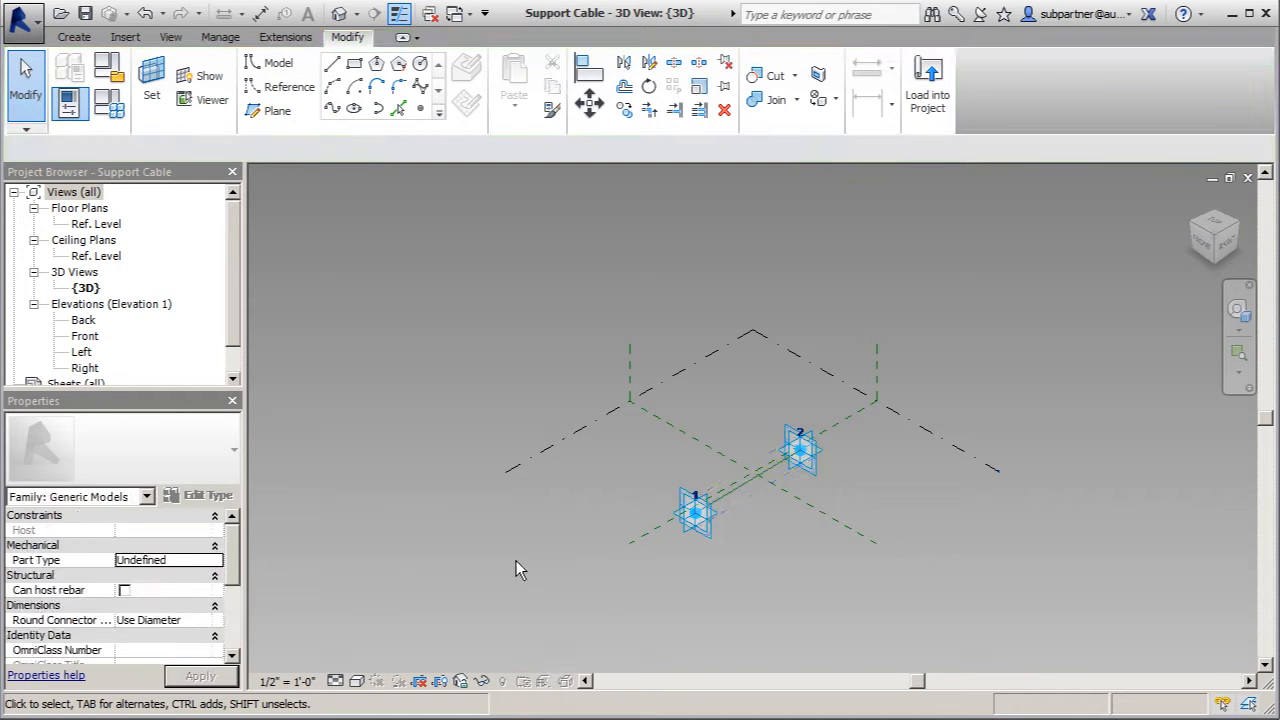
- Set the work plane to adaptive point 1's plane perpendicular to the reference line and draw a circle centred on the point
click(151, 85)
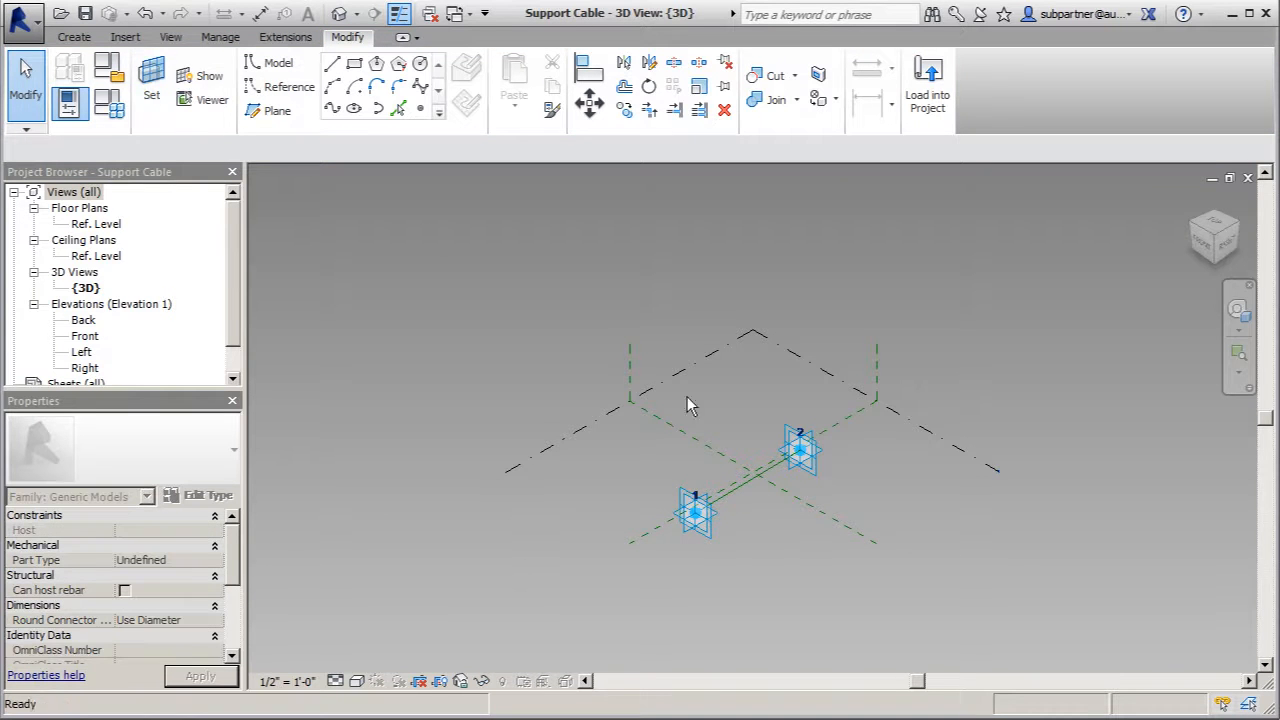
scroll(707, 487, up, 3)
click(662, 518)
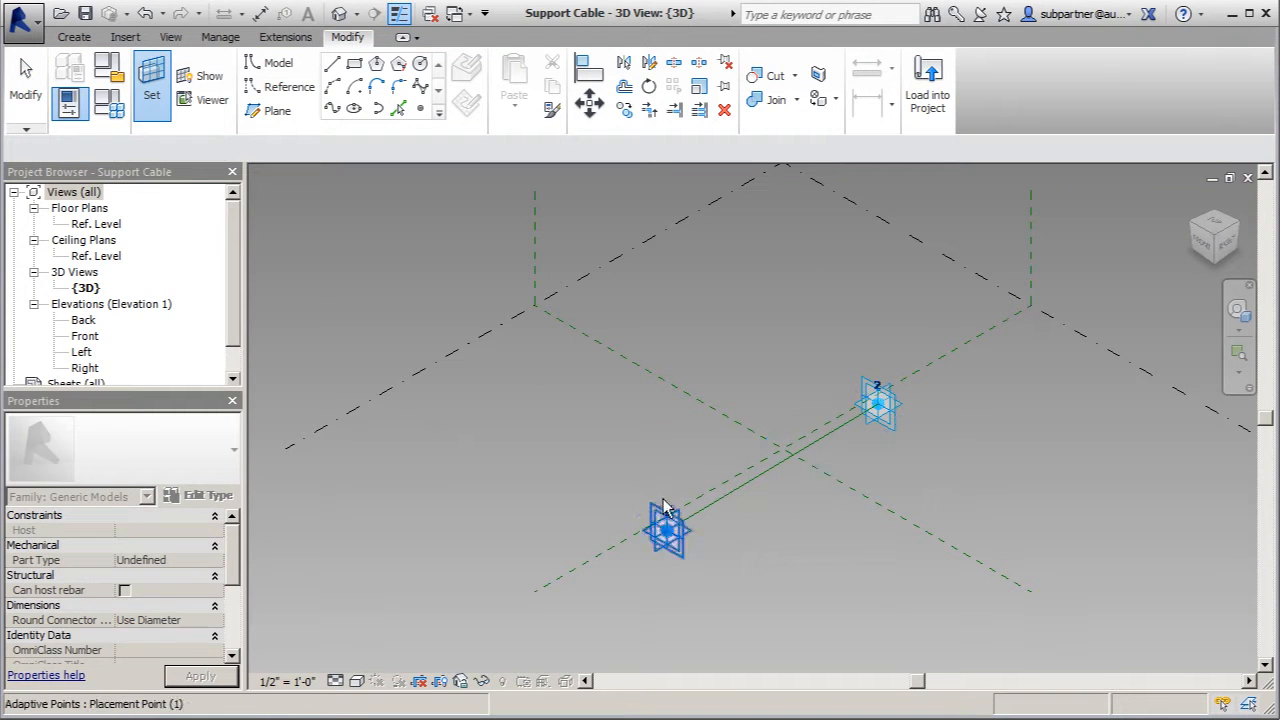
scroll(645, 353, down, 1)
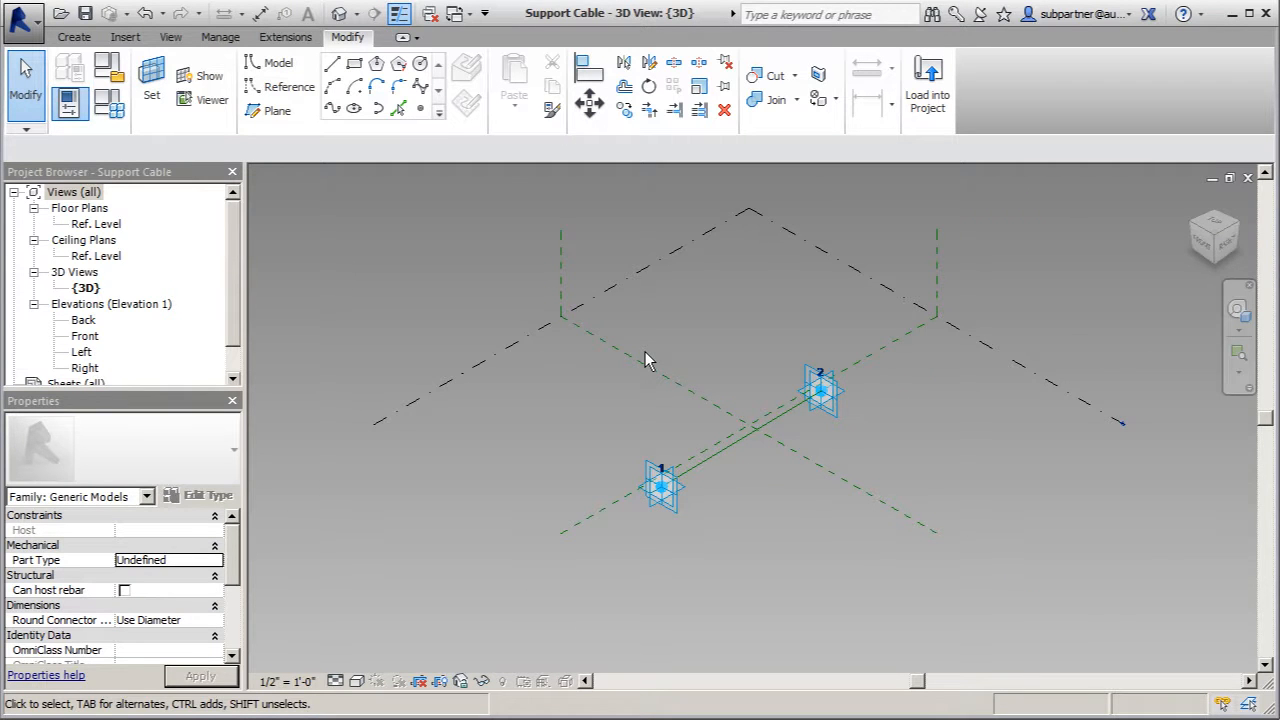
click(420, 62)
scroll(688, 510, up, 3)
scroll(688, 510, up, 5)
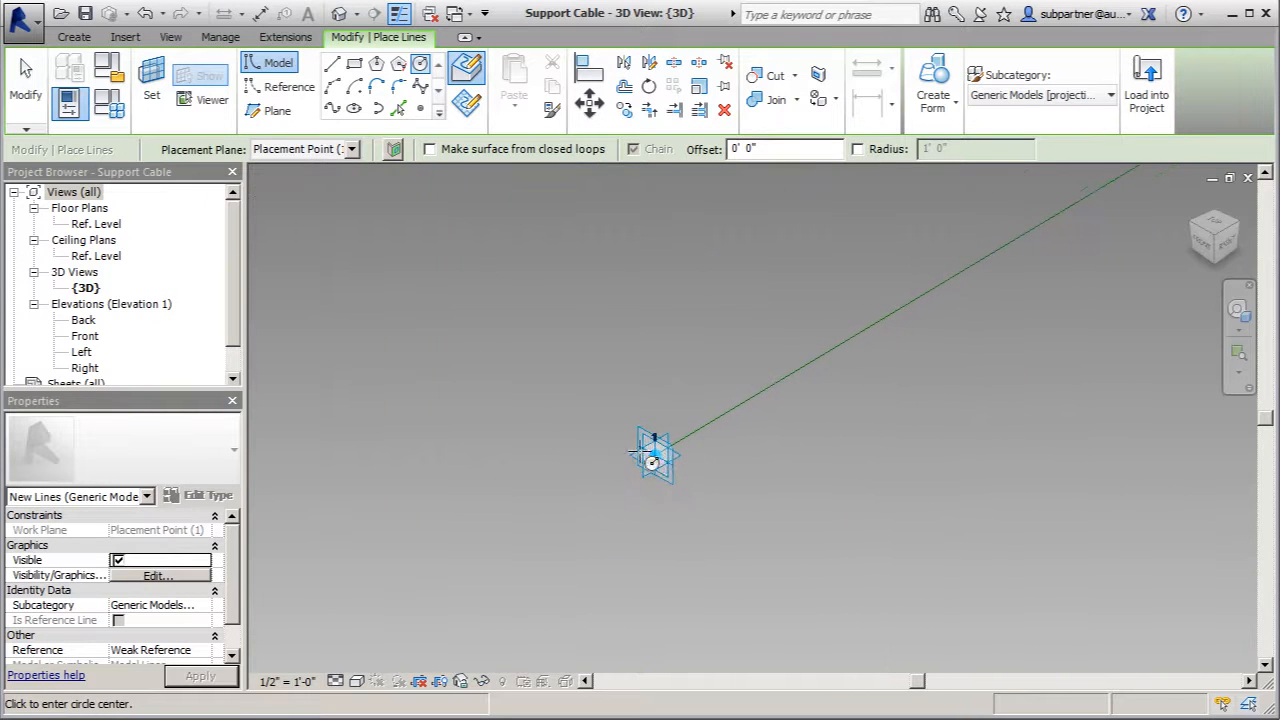
click(655, 455)
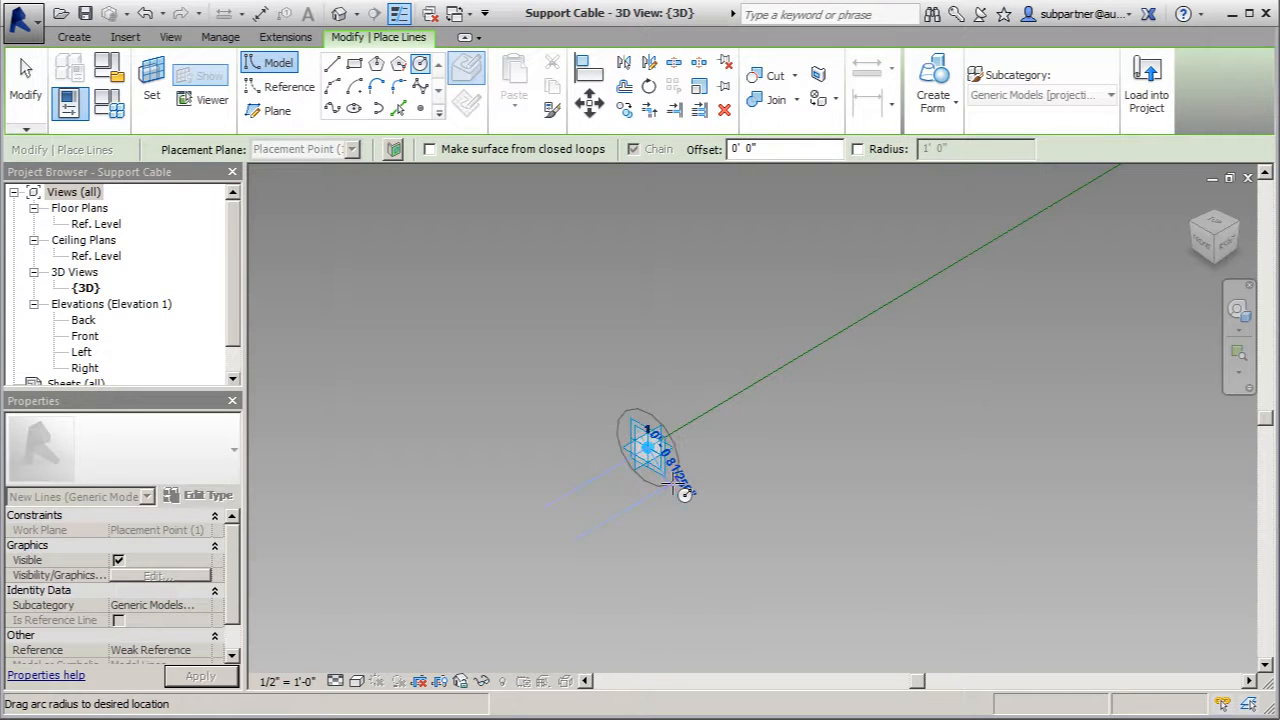
click(706, 558)
scroll(650, 505, down, 5)
scroll(530, 435, down, 3)
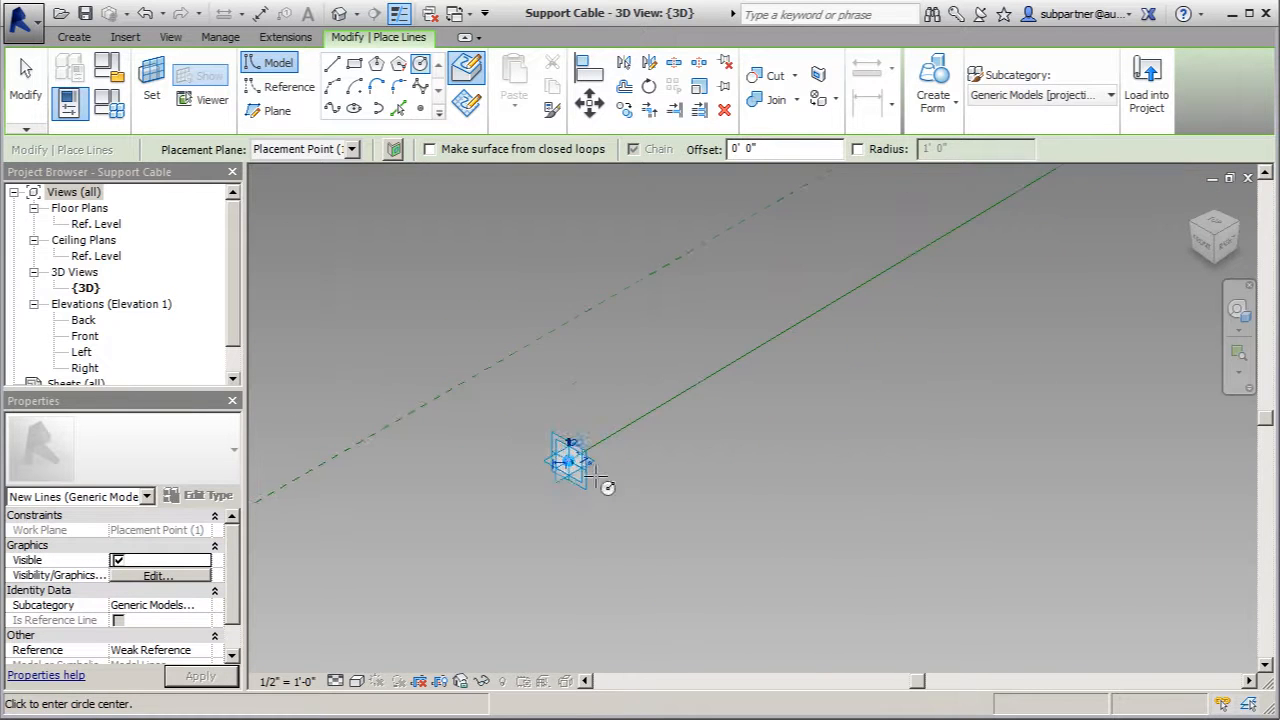
click(26, 75)
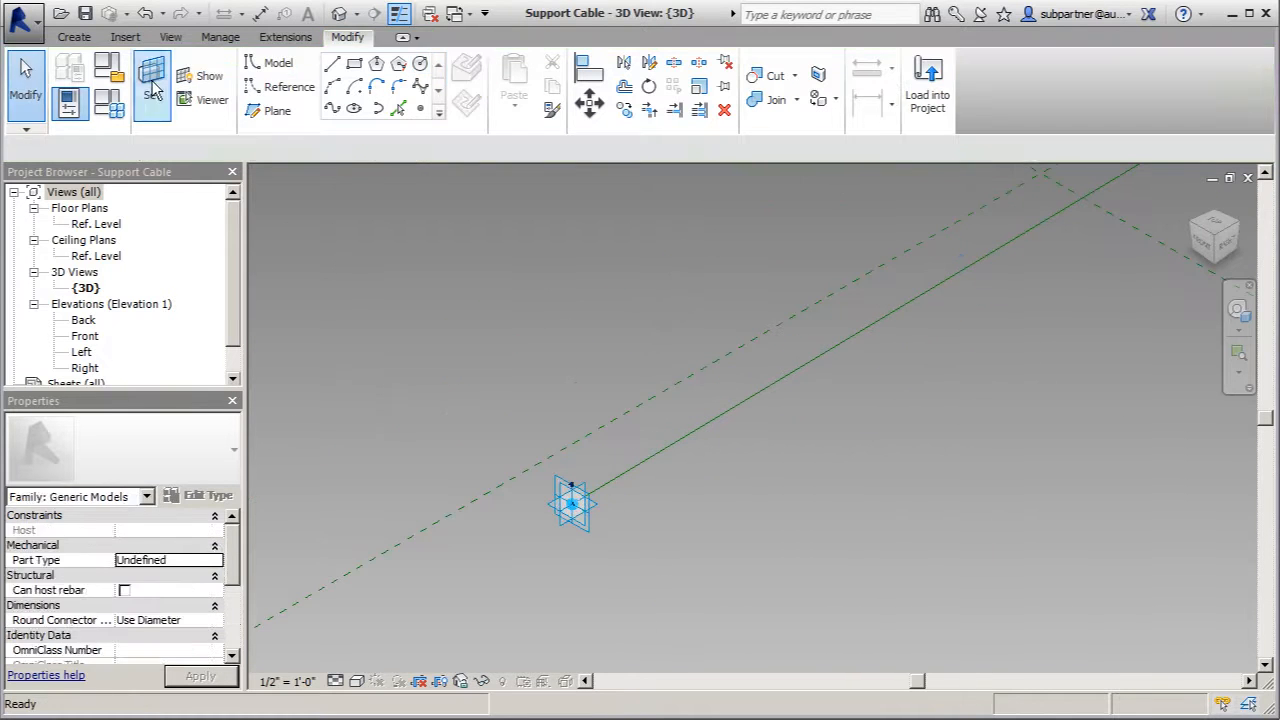
- Set the work plane on adaptive point 2 and draw a circle of about 1" radius centred on that point
click(151, 85)
scroll(490, 520, down, 2)
scroll(978, 243, up, 3)
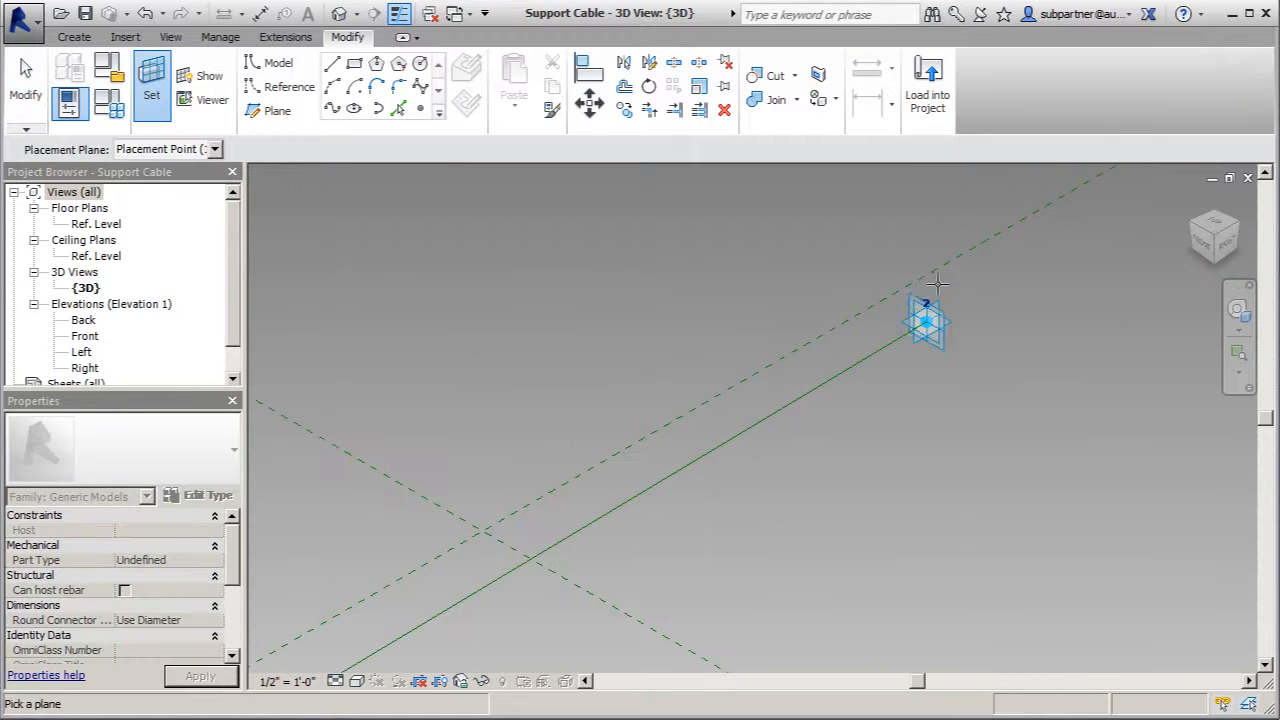
click(916, 294)
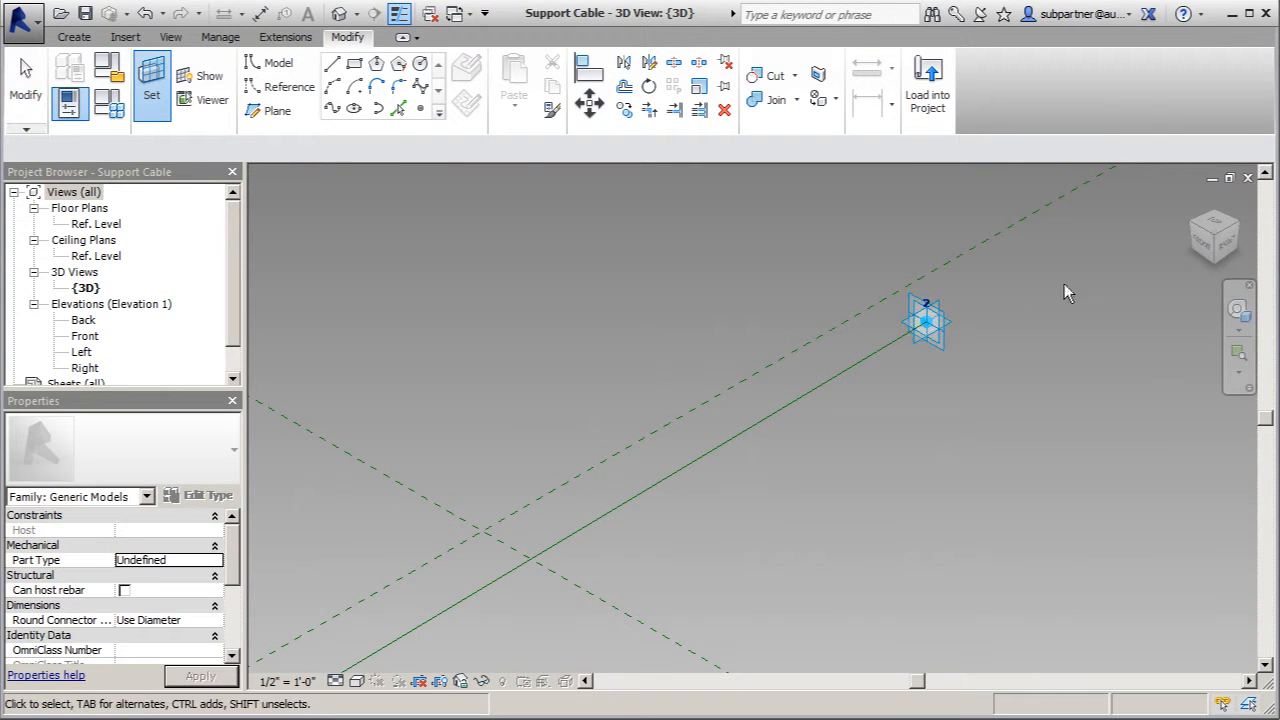
click(420, 63)
scroll(923, 330, up, 5)
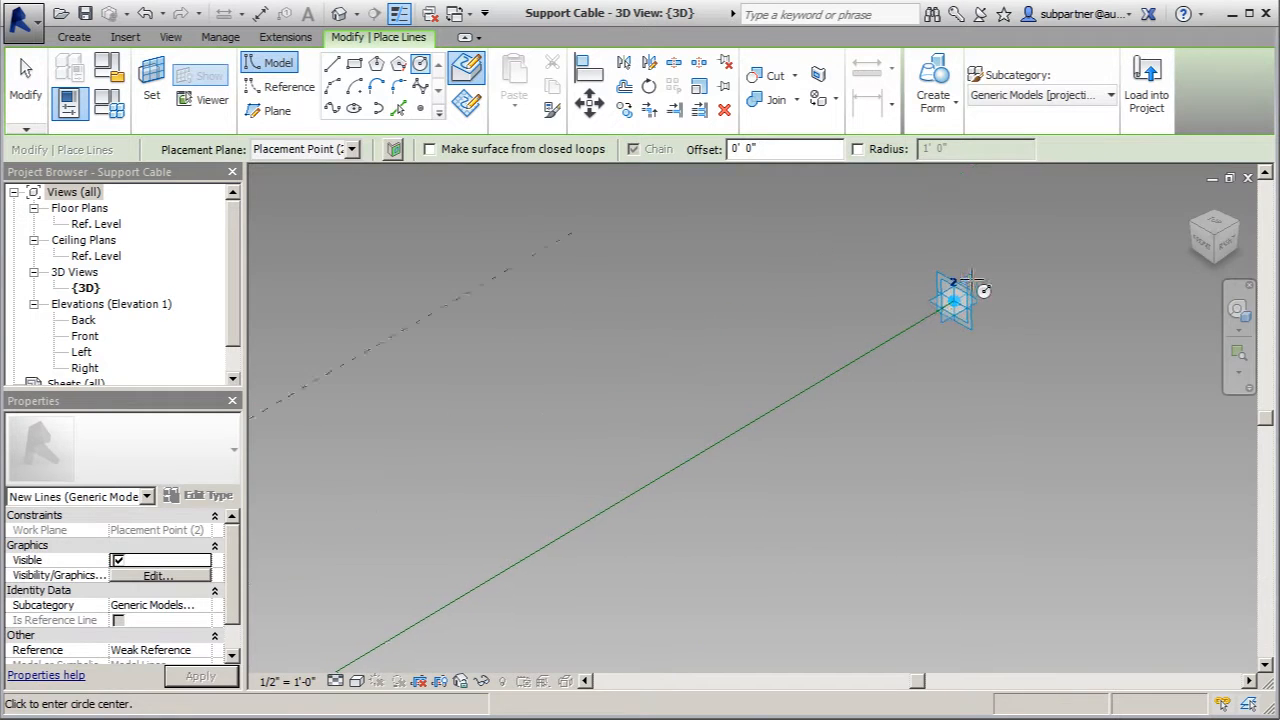
click(937, 303)
scroll(952, 320, up, 5)
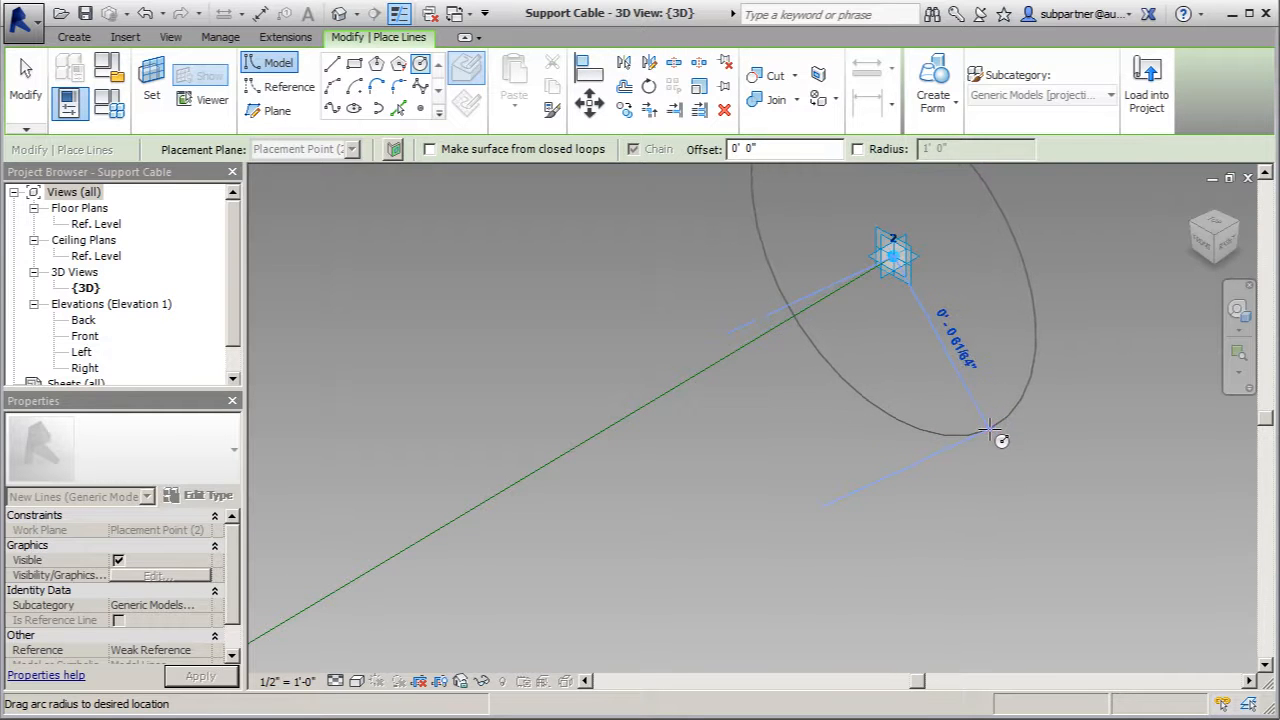
click(992, 432)
scroll(920, 380, down, 4)
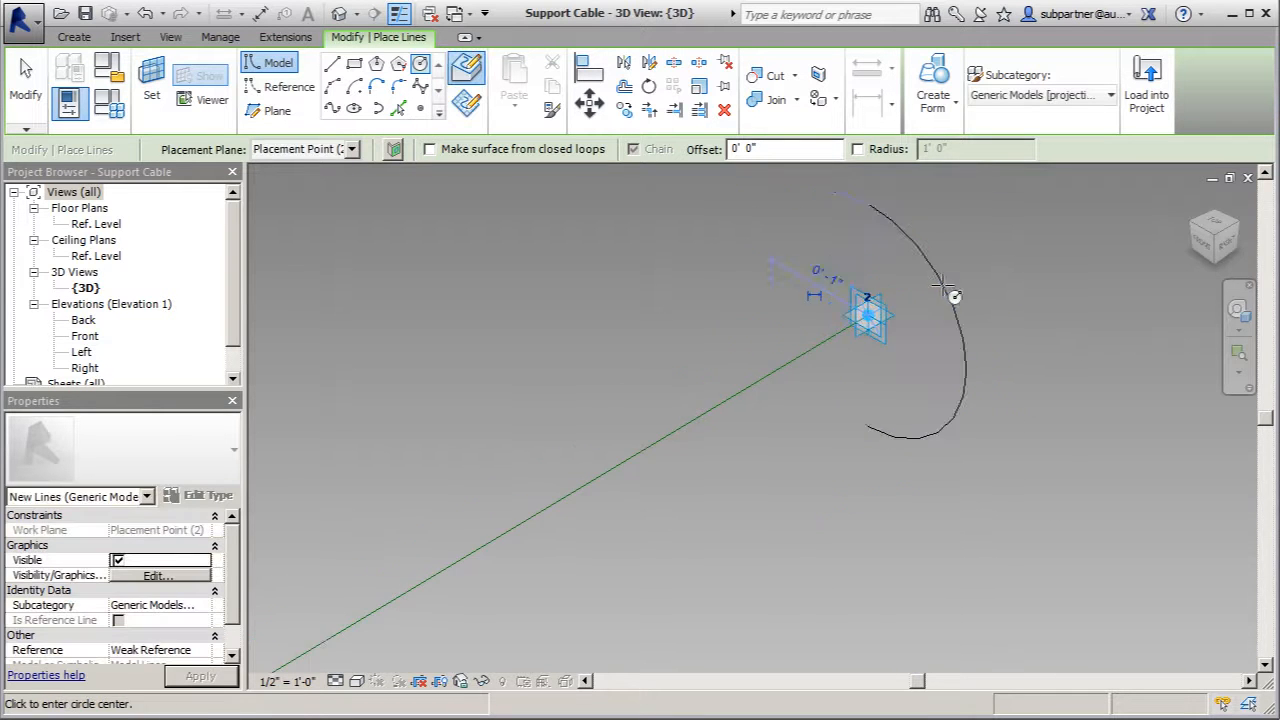
scroll(876, 235, down, 5)
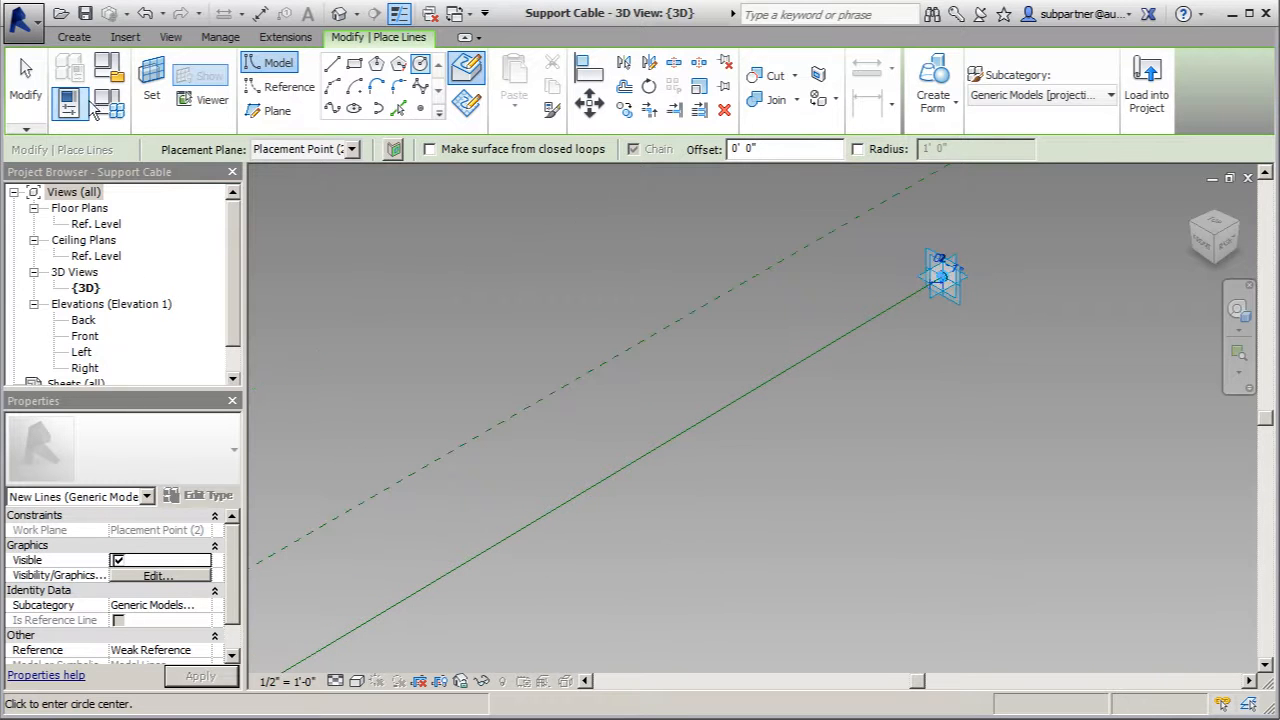
click(25, 82)
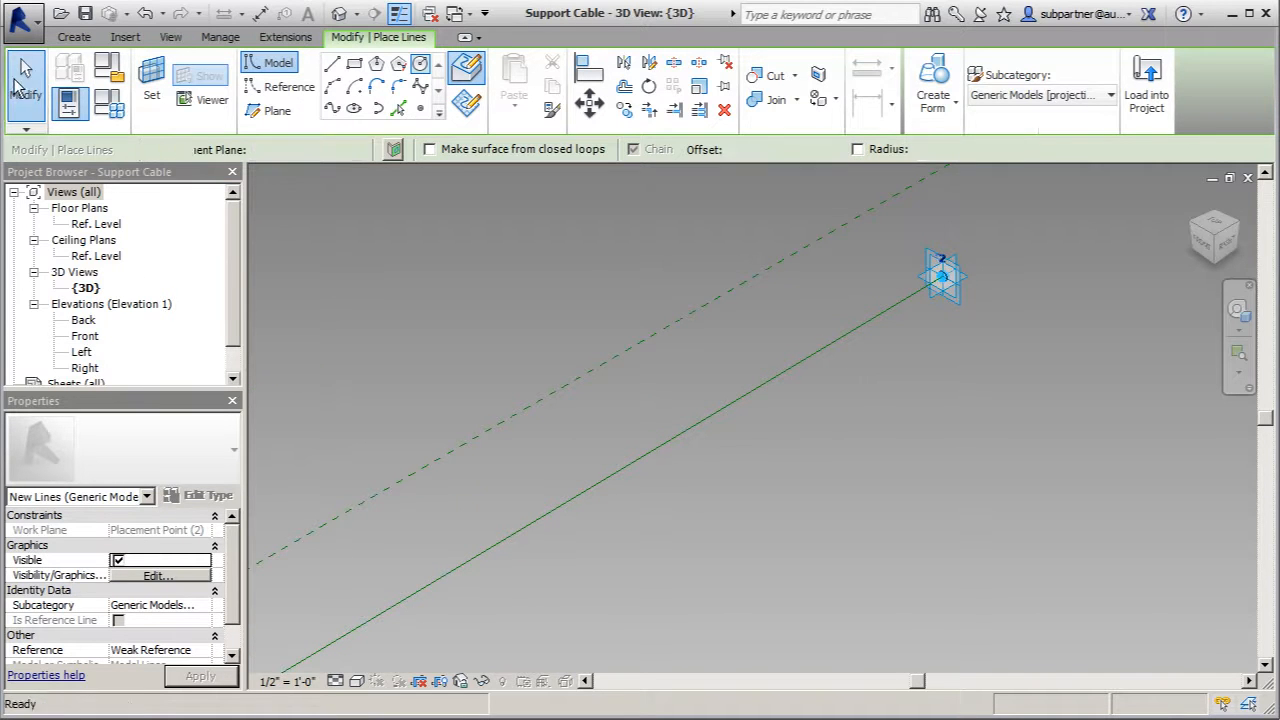
- Create a solid form from the reference line and the circles at adaptive points 1 and 2 to model the cable
click(888, 311)
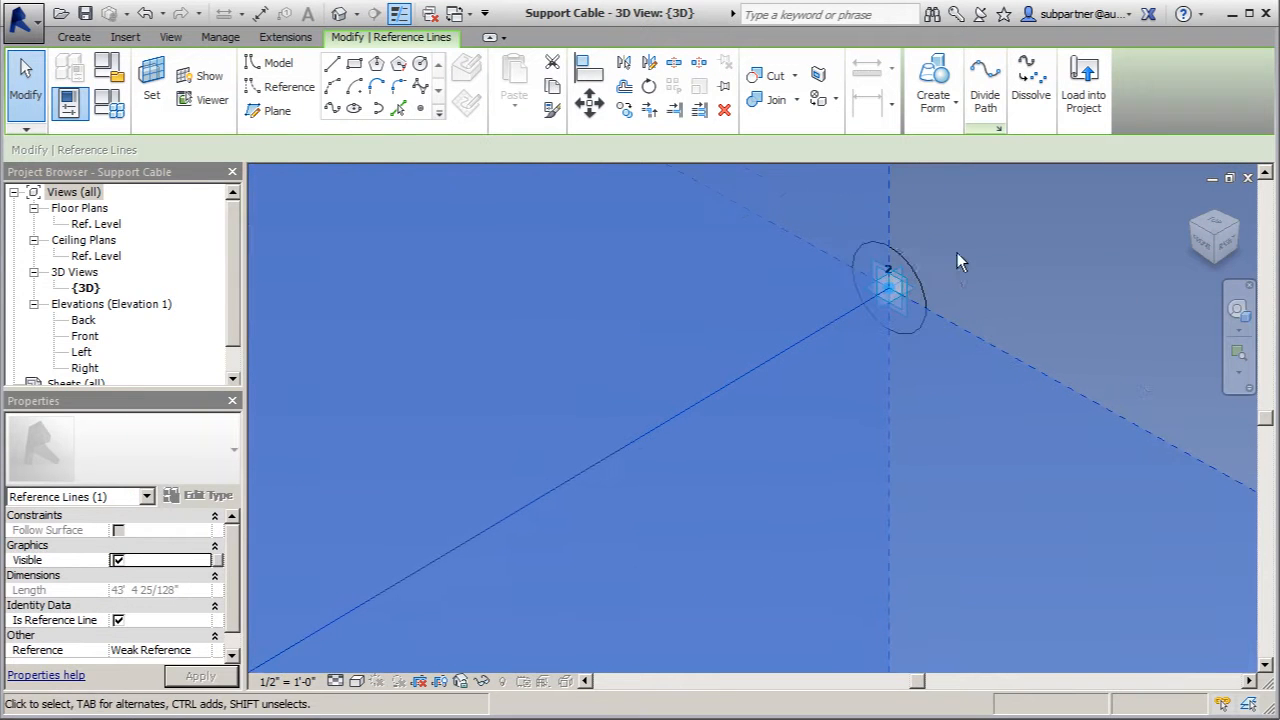
ctrl+click(907, 257)
scroll(982, 246, down, 3)
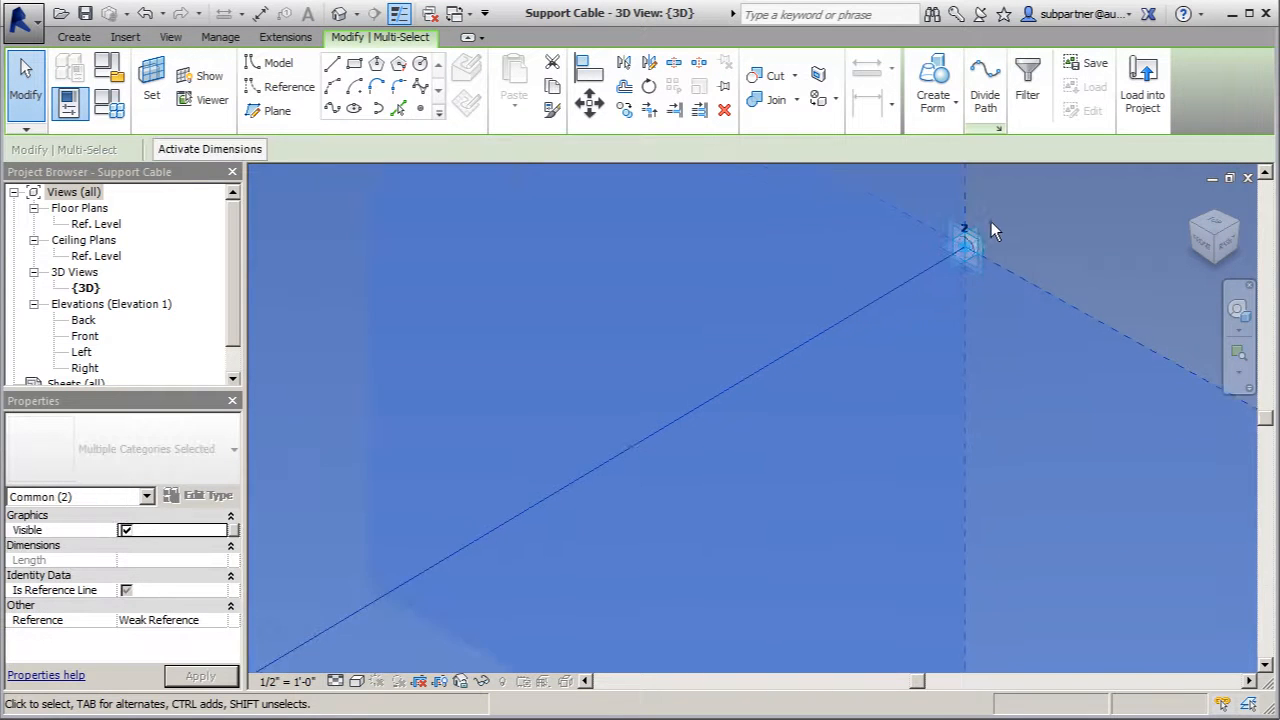
scroll(991, 225, down, 2)
scroll(1010, 220, down, 3)
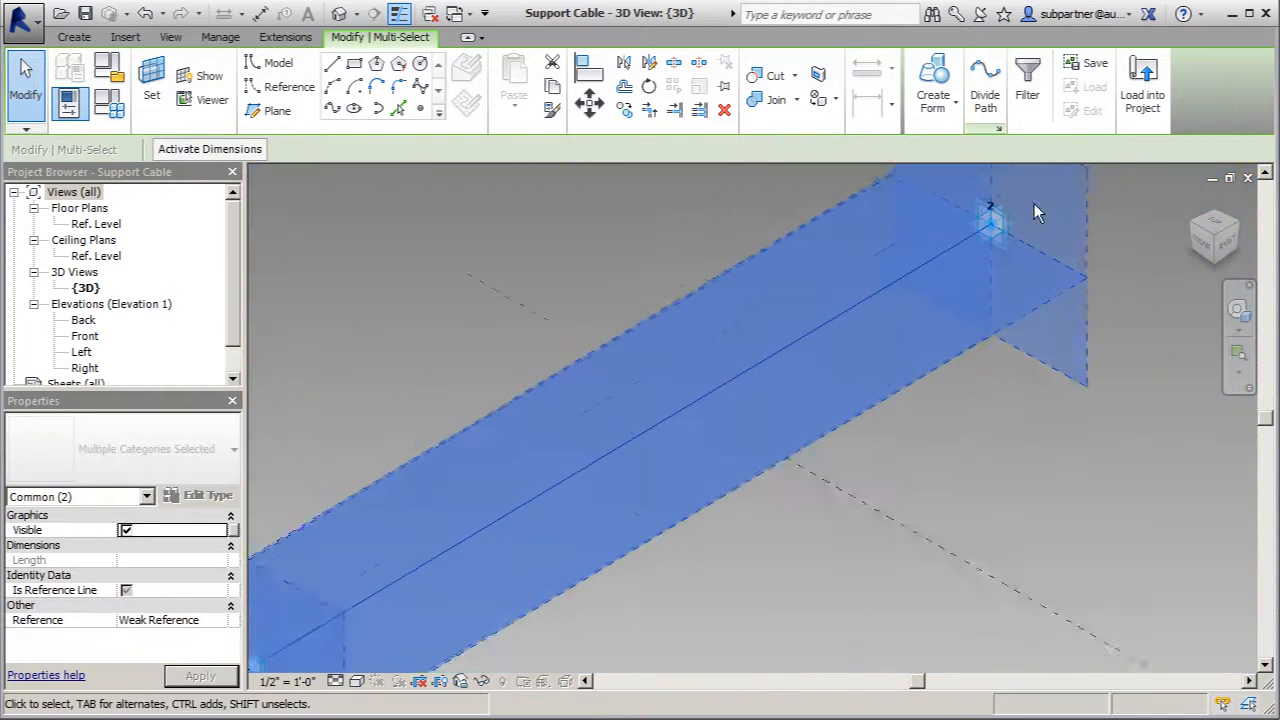
scroll(1013, 220, down, 3)
scroll(519, 539, up, 6)
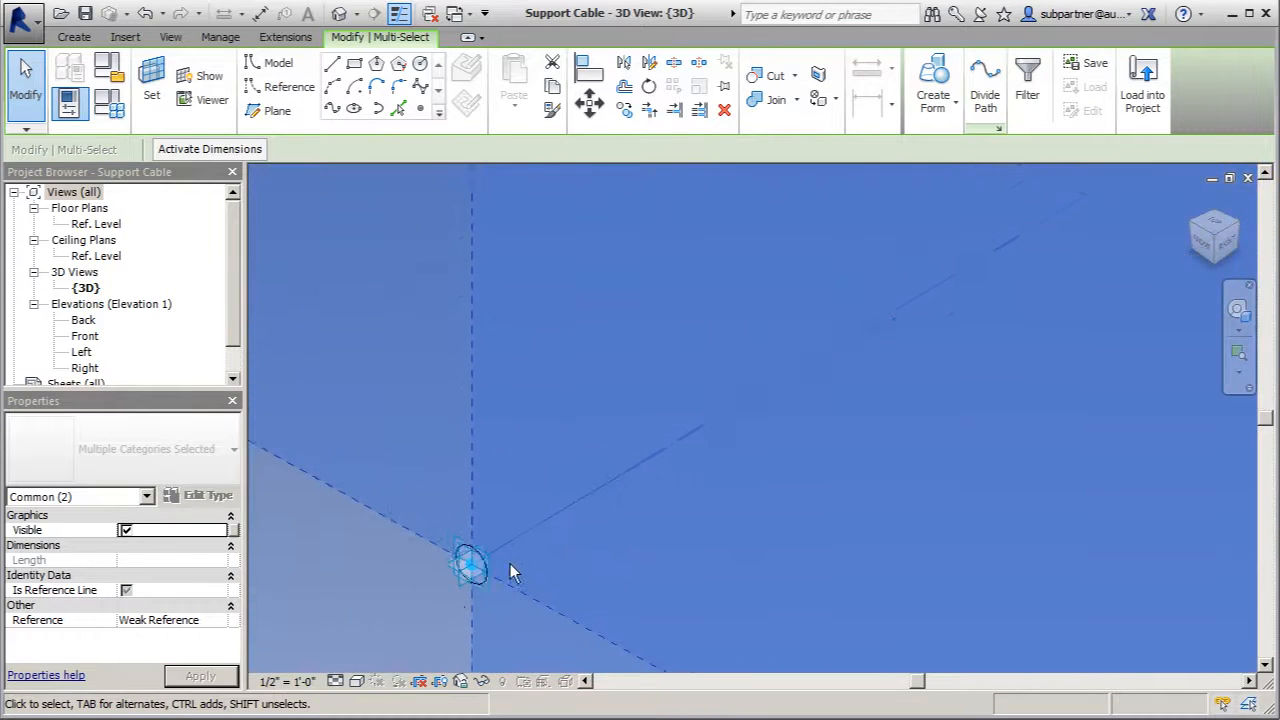
scroll(515, 568, up, 2)
ctrl+click(438, 497)
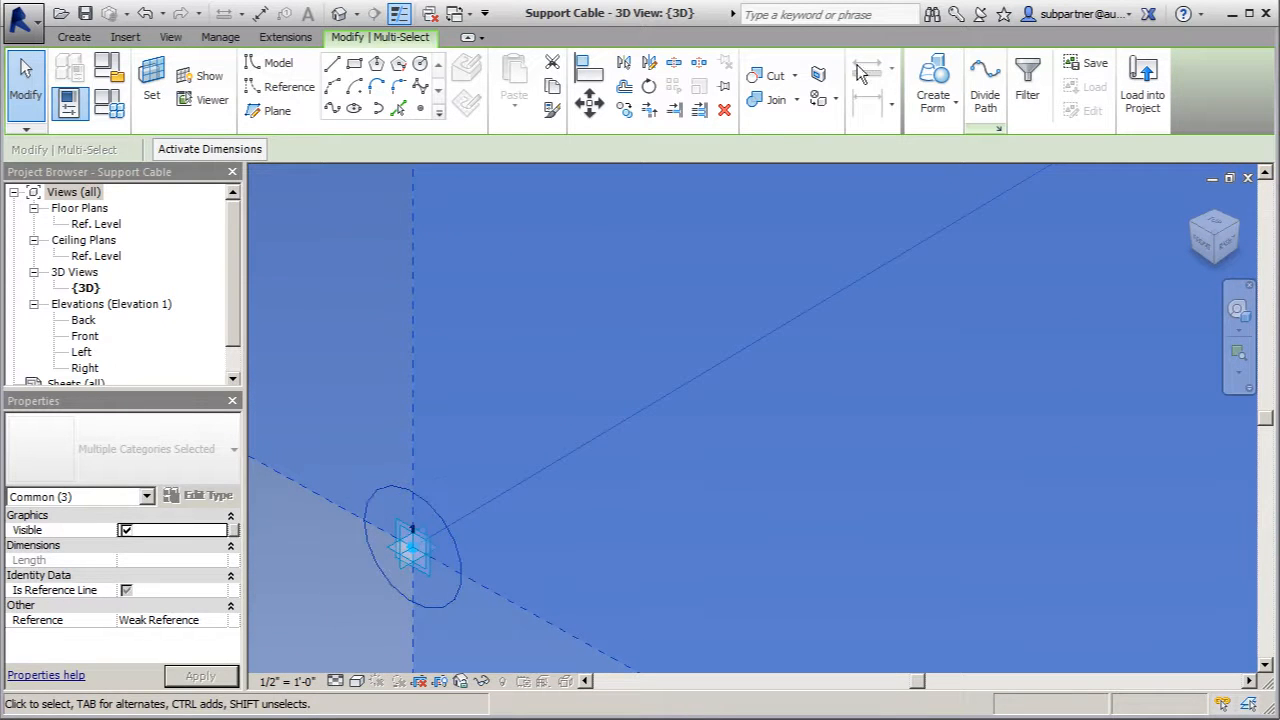
click(932, 90)
scroll(396, 492, down, 2)
scroll(630, 507, down, 2)
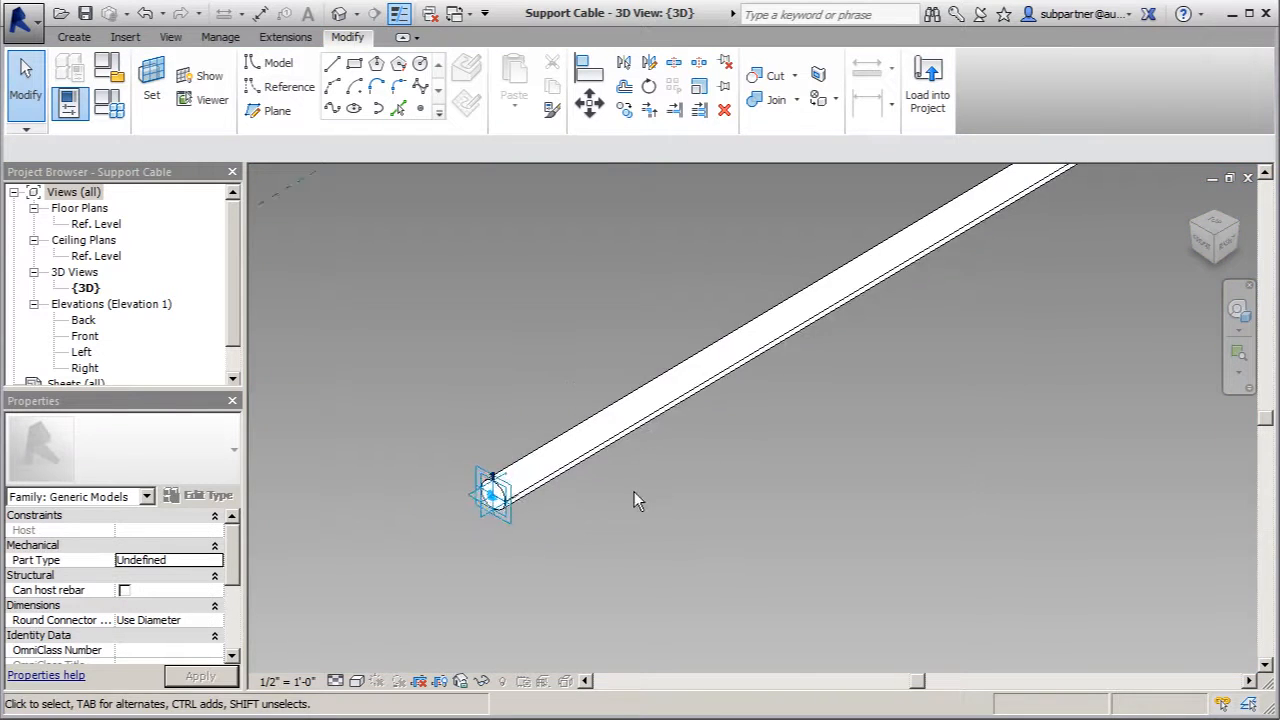
scroll(630, 507, down, 4)
scroll(606, 566, down, 2)
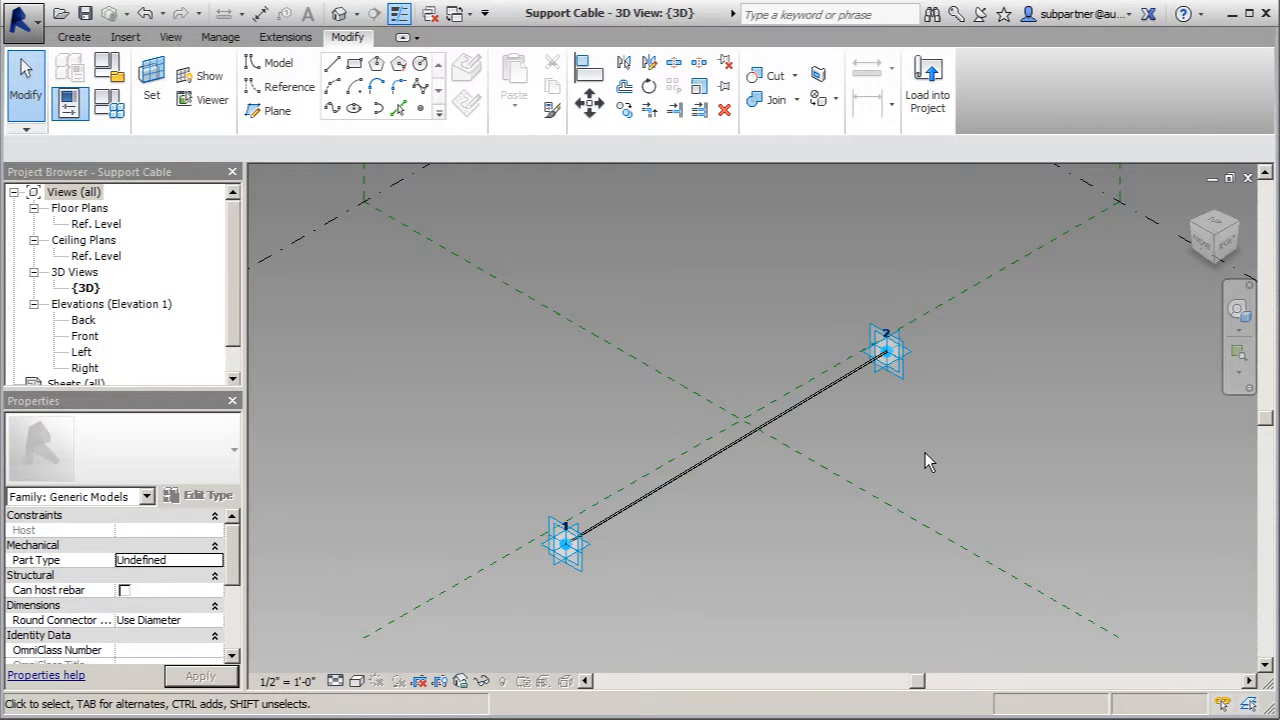
- Start a new conceptual mass family from the Mass template
click(22, 18)
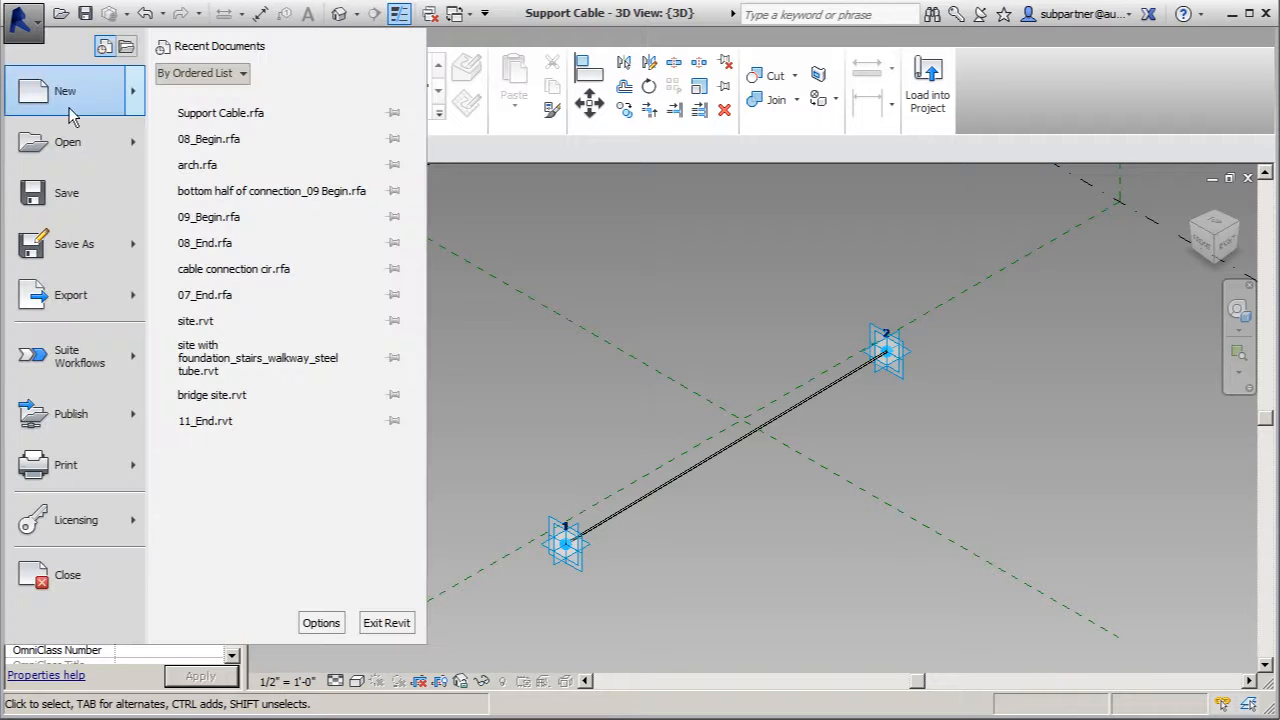
mouse_move(128, 100)
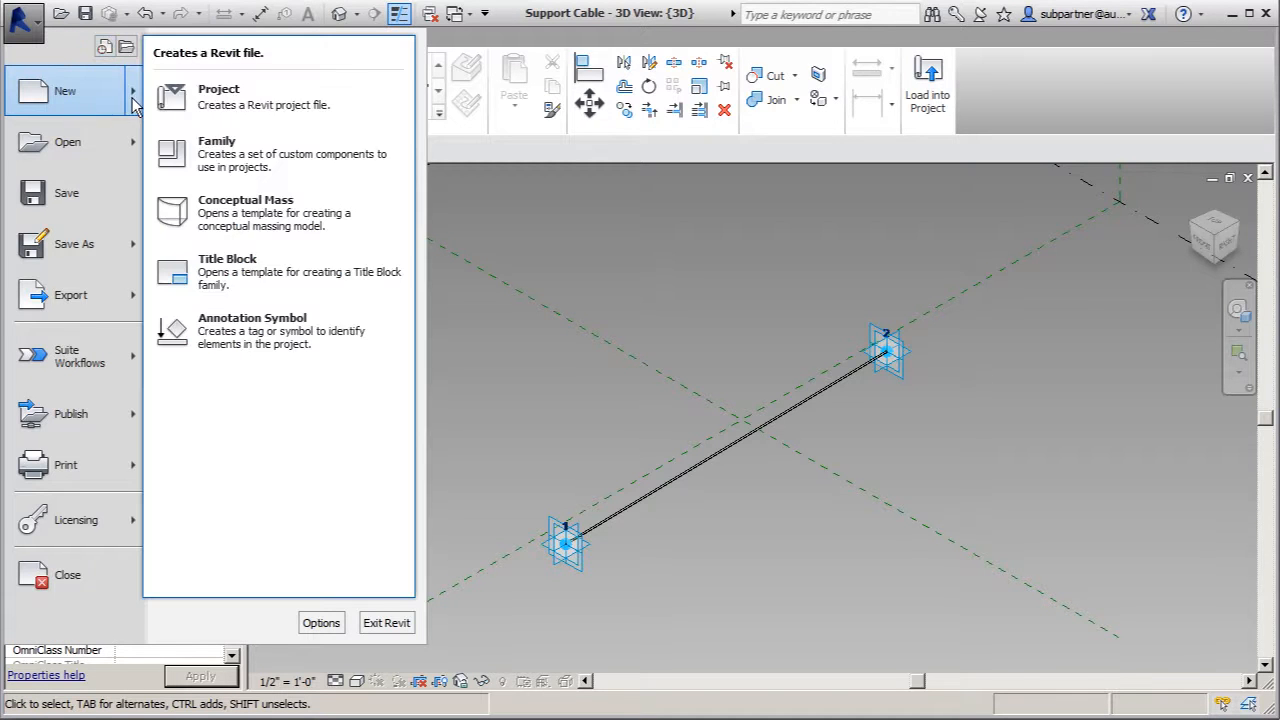
click(228, 205)
click(466, 165)
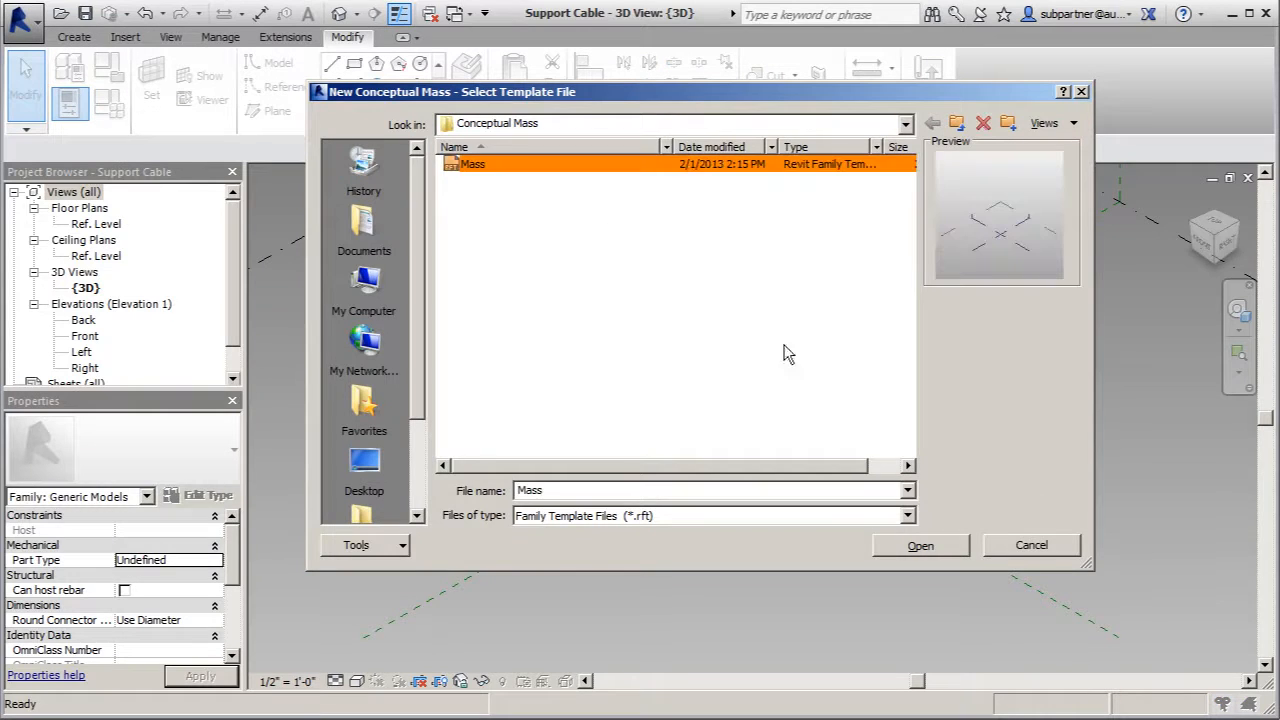
click(953, 546)
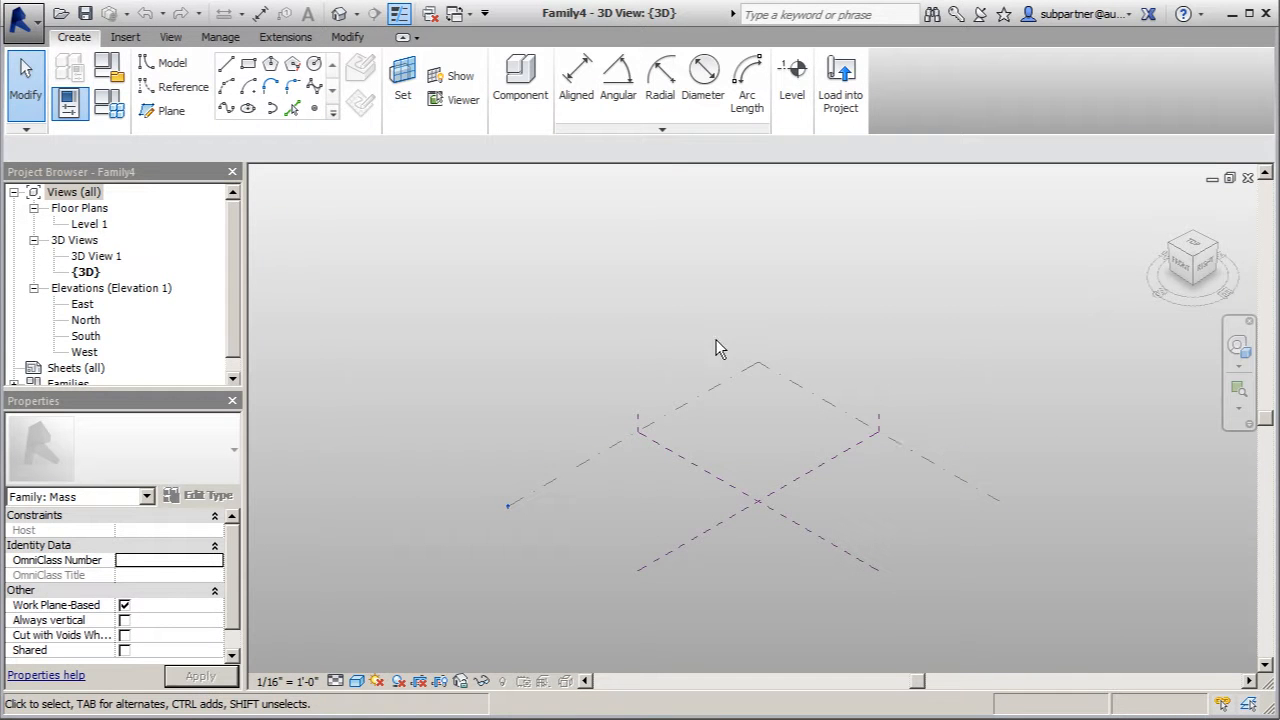
- Set the work plane to Level 1
shift+middle_drag(800, 303, 995, 277)
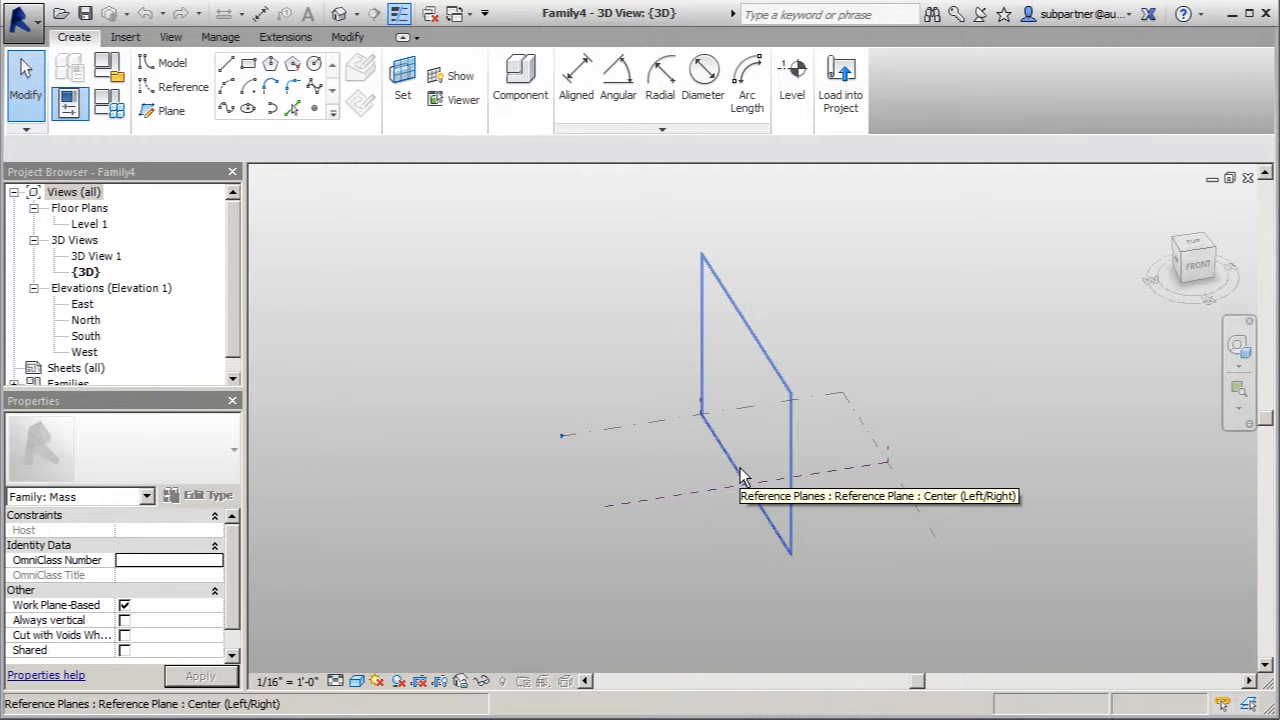
shift+middle_drag(742, 476, 749, 514)
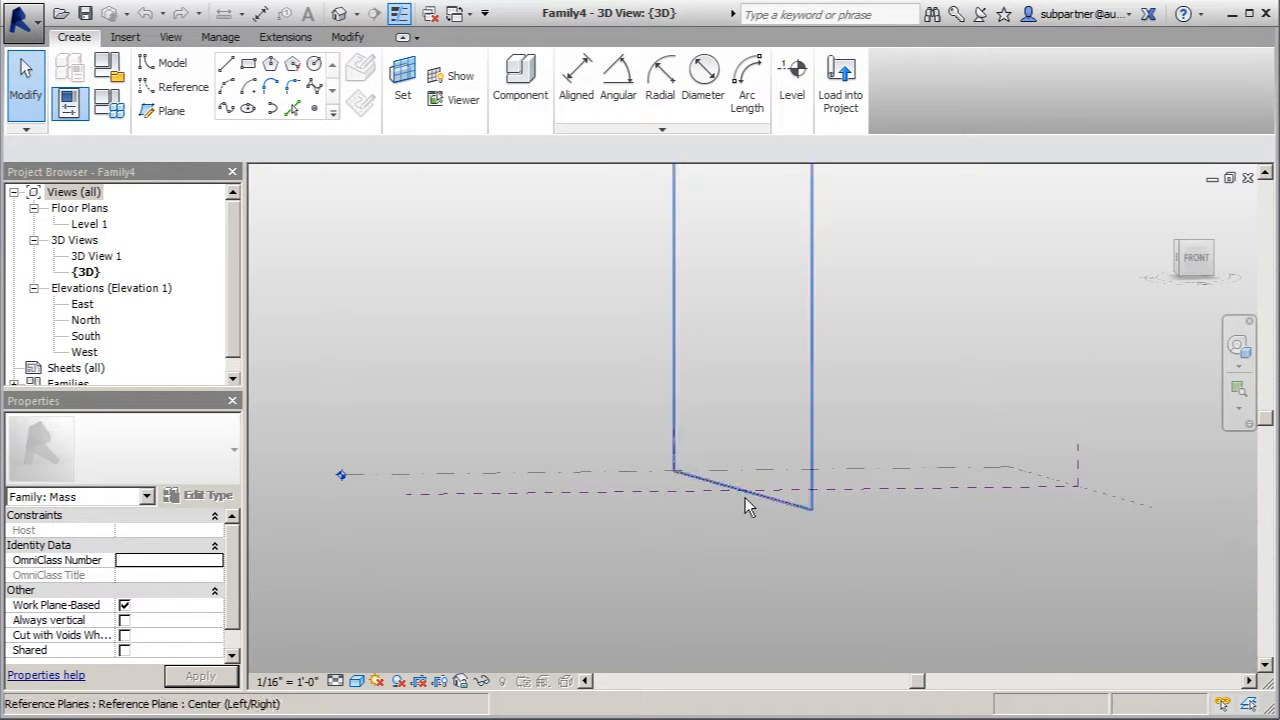
scroll(780, 556, down, 4)
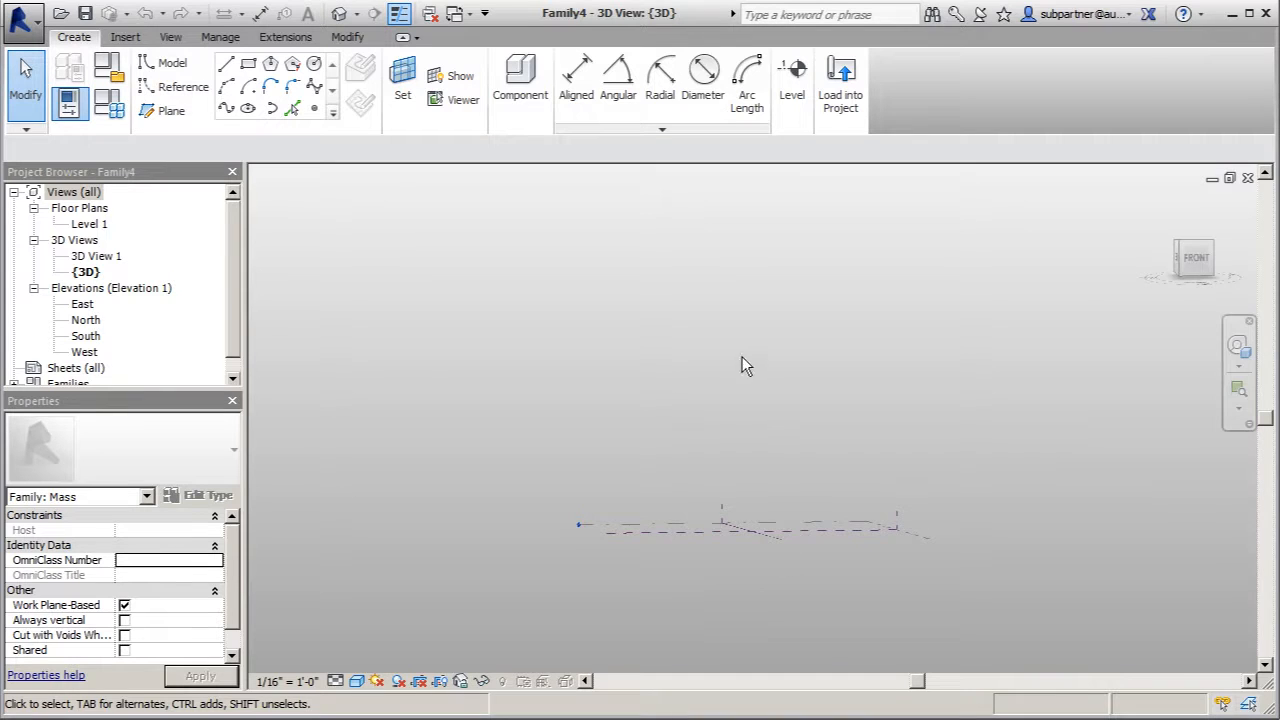
shift+middle_drag(751, 358, 858, 521)
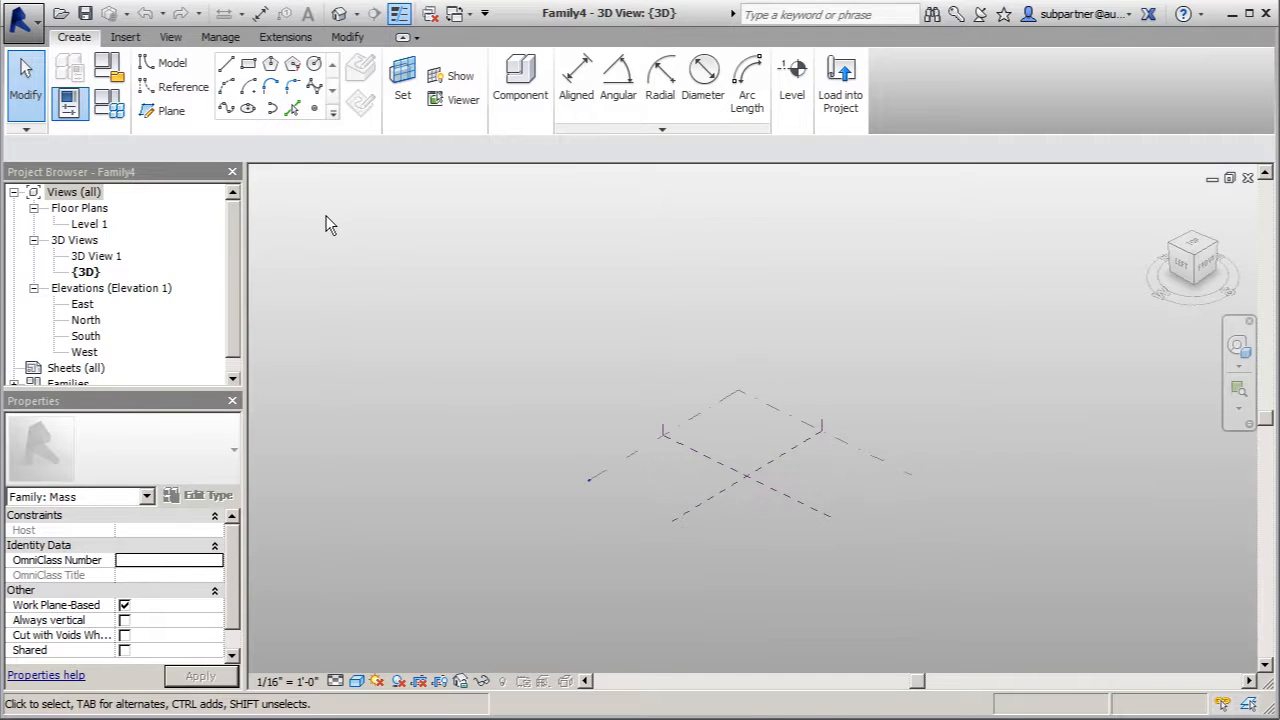
click(402, 85)
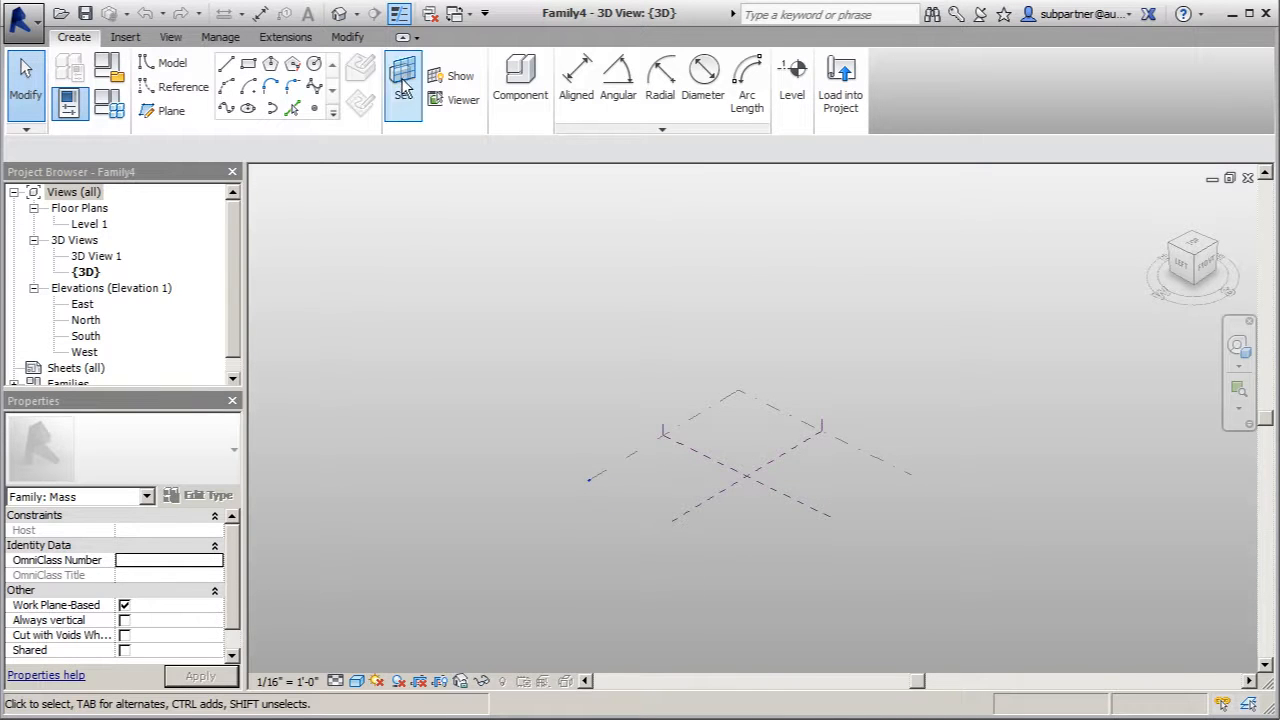
click(619, 463)
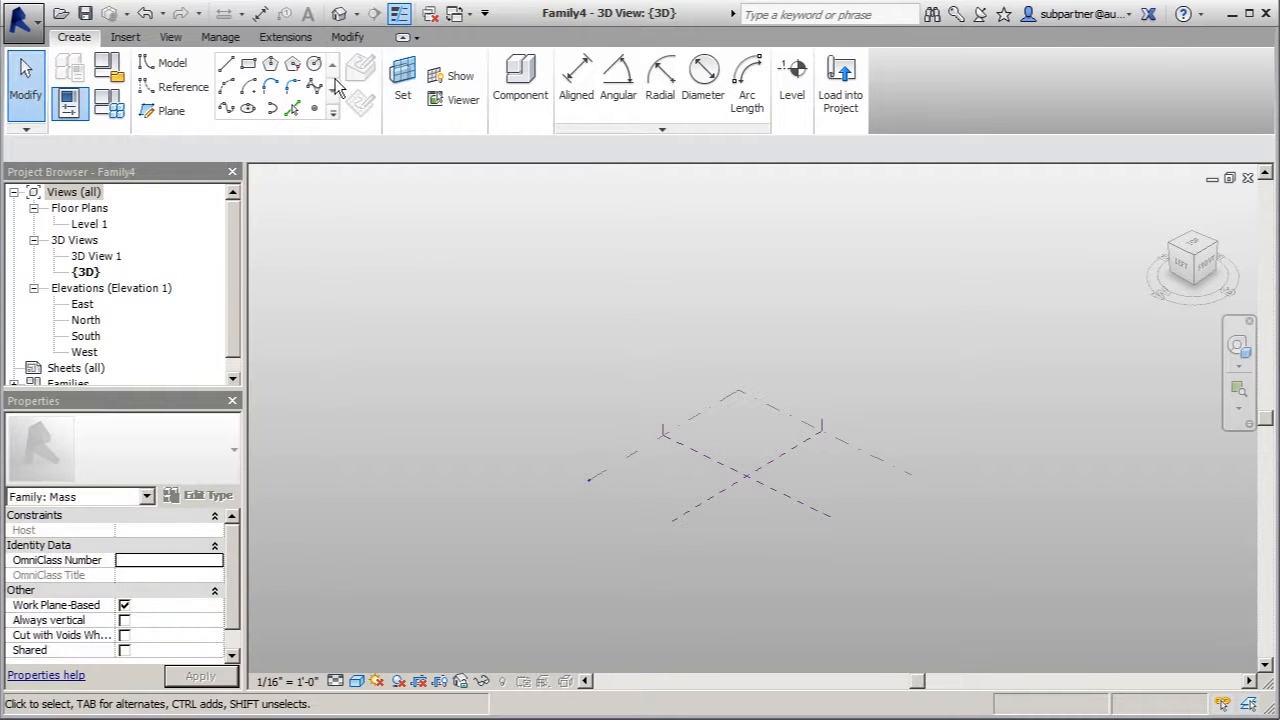
- Try to draw a circle of 4" radius centred on the intersection of the two centre reference planes
click(314, 63)
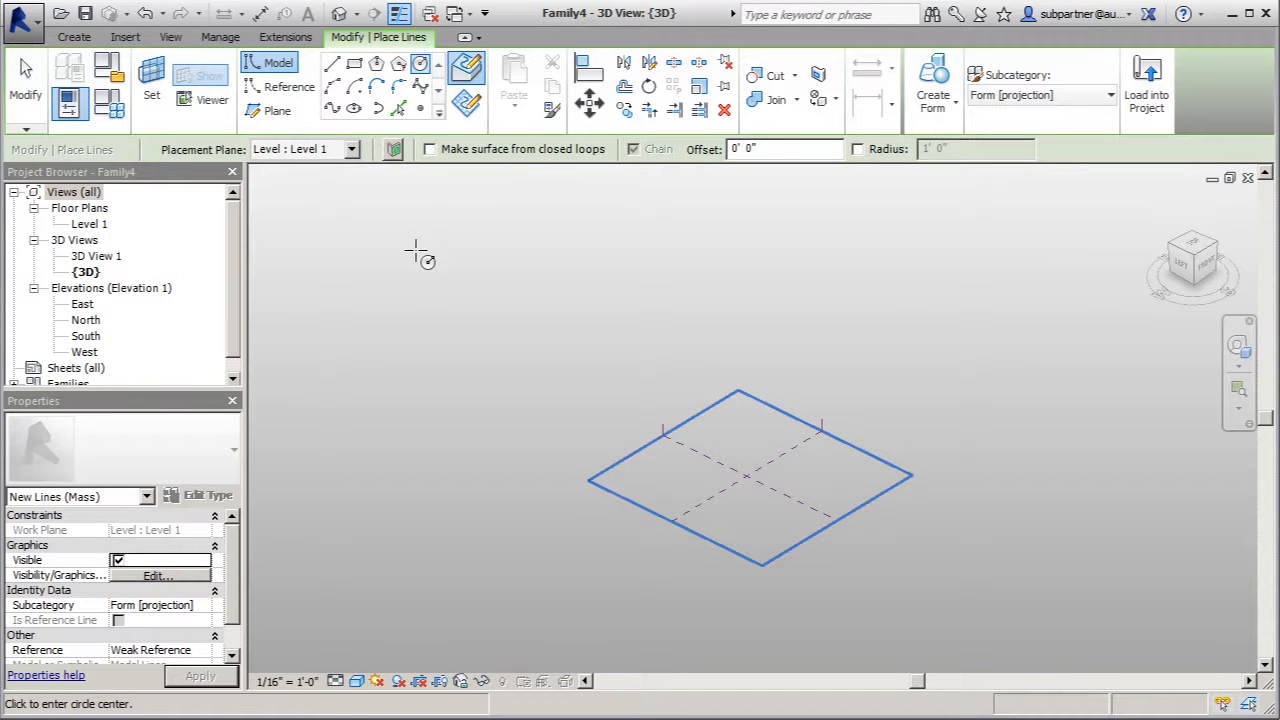
scroll(724, 470, up, 5)
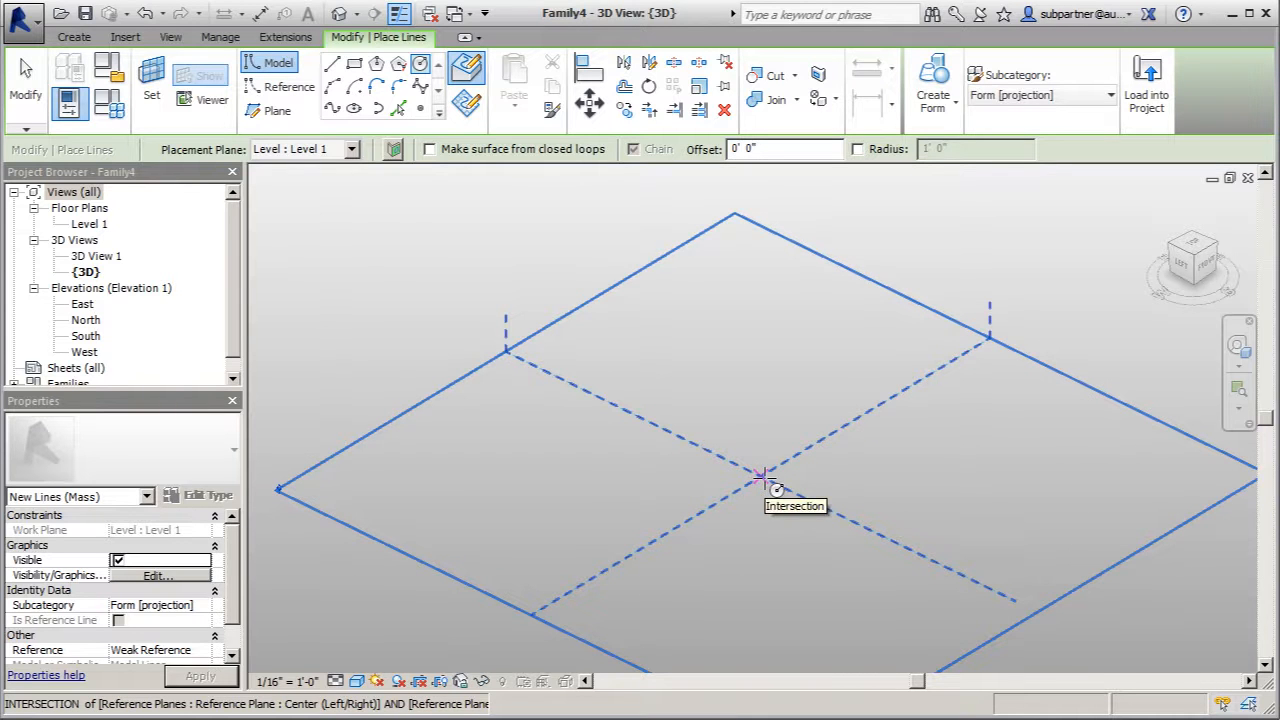
click(760, 478)
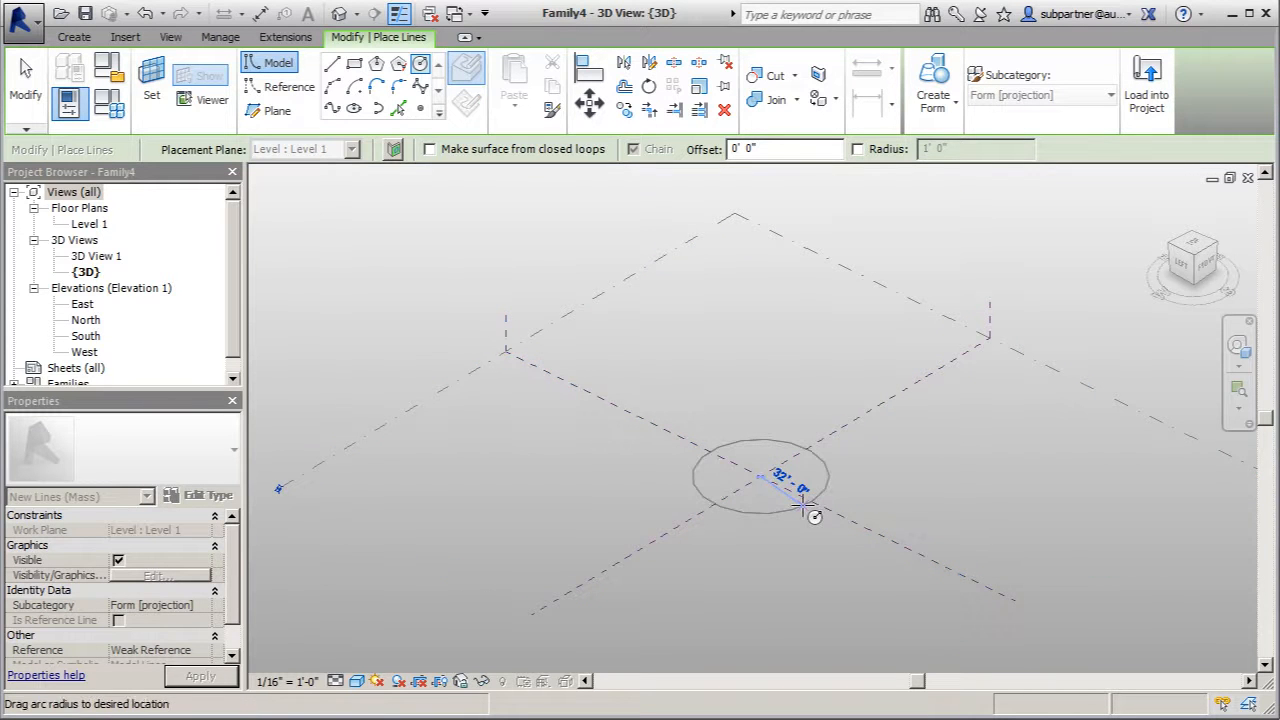
text(4)
key(Return)
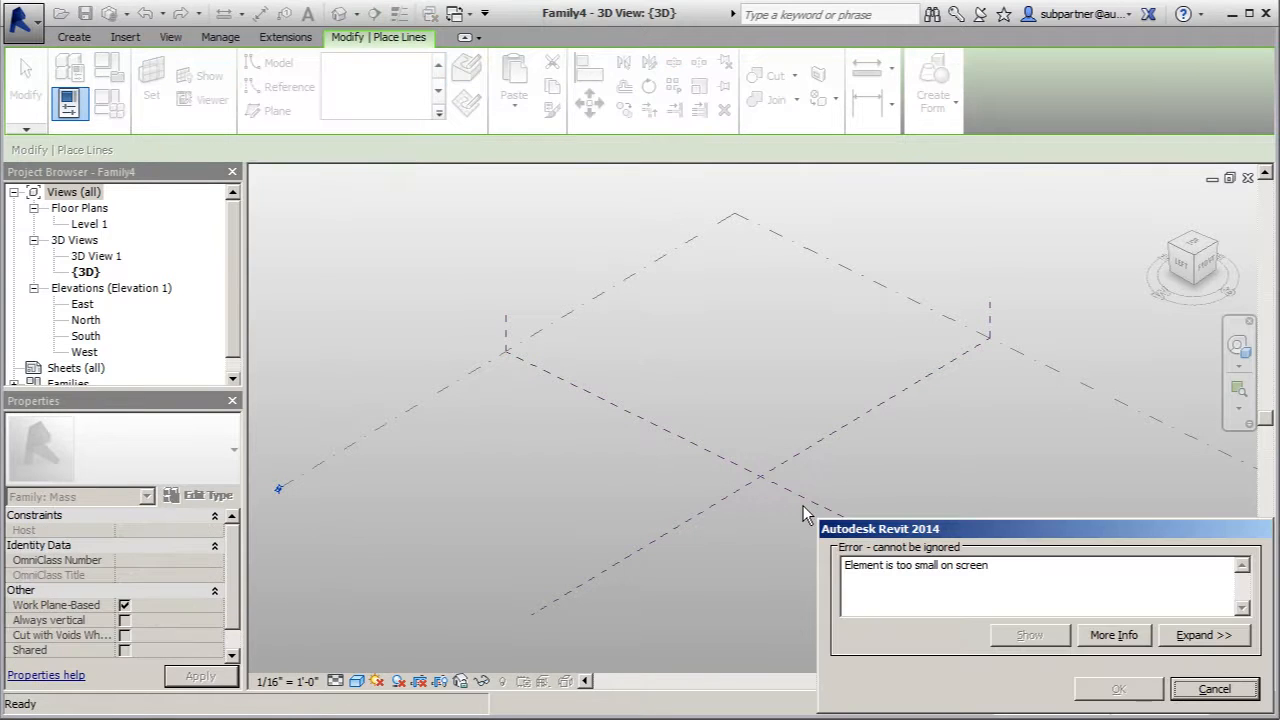
click(1215, 690)
- Draw a model-line circle of 4" radius on Level 1, centred on the intersection of the centre reference planes
scroll(886, 509, up, 3)
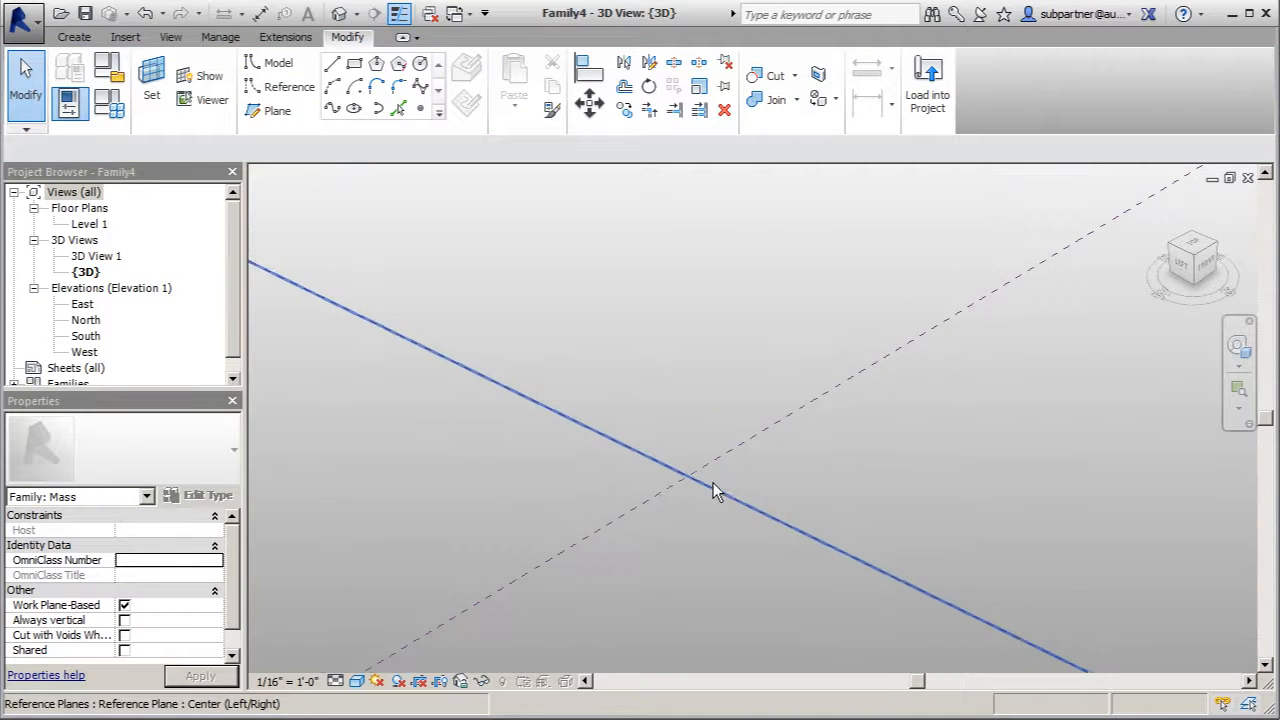
click(420, 64)
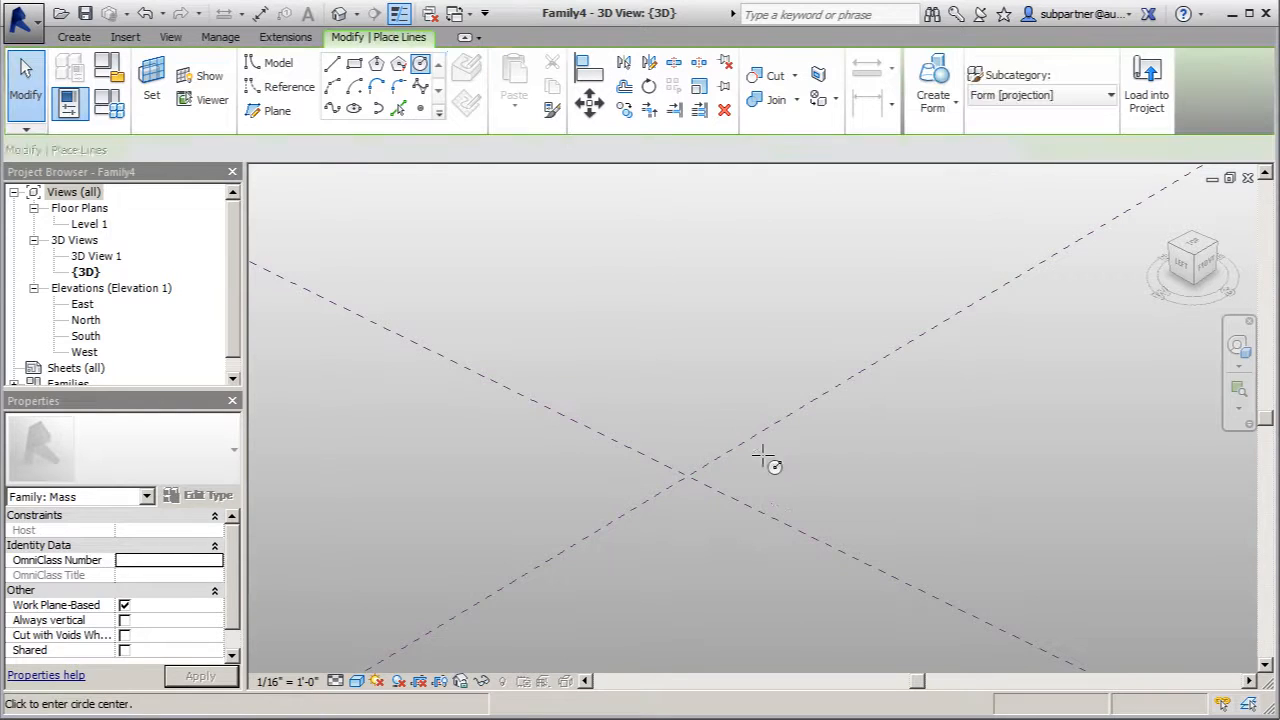
click(690, 475)
text(4)
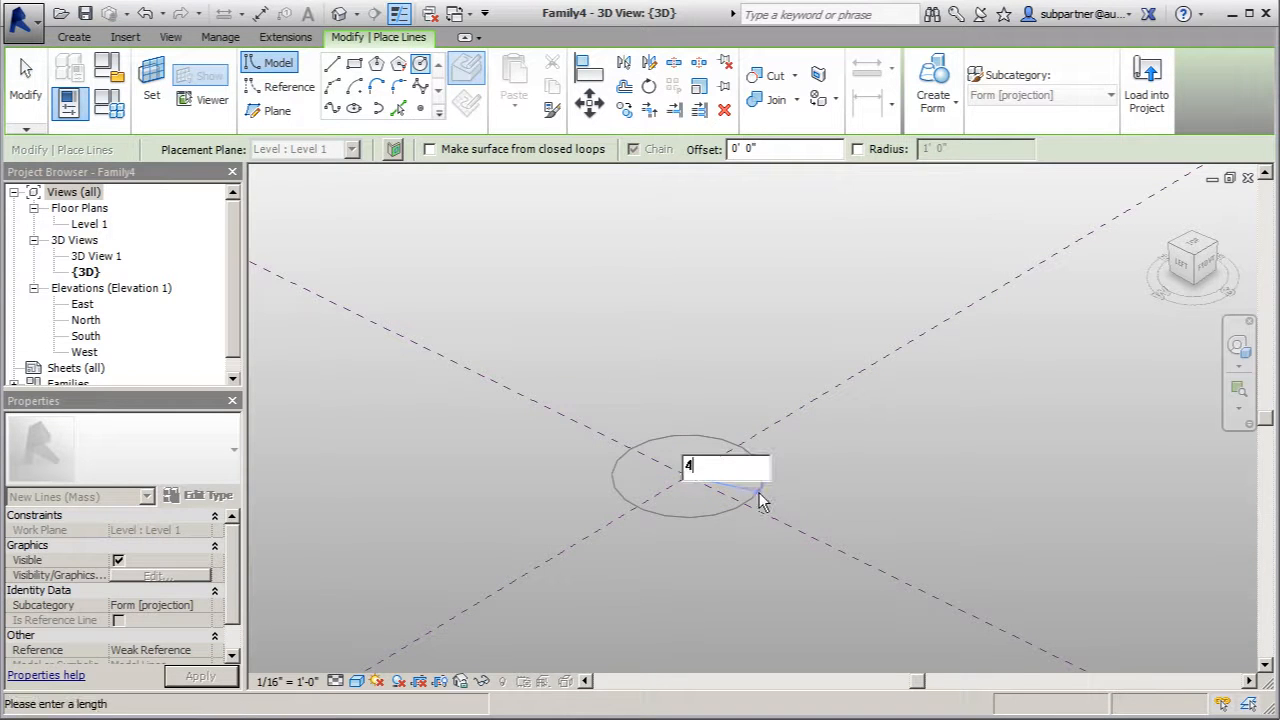
key(Return)
scroll(740, 467, up, 4)
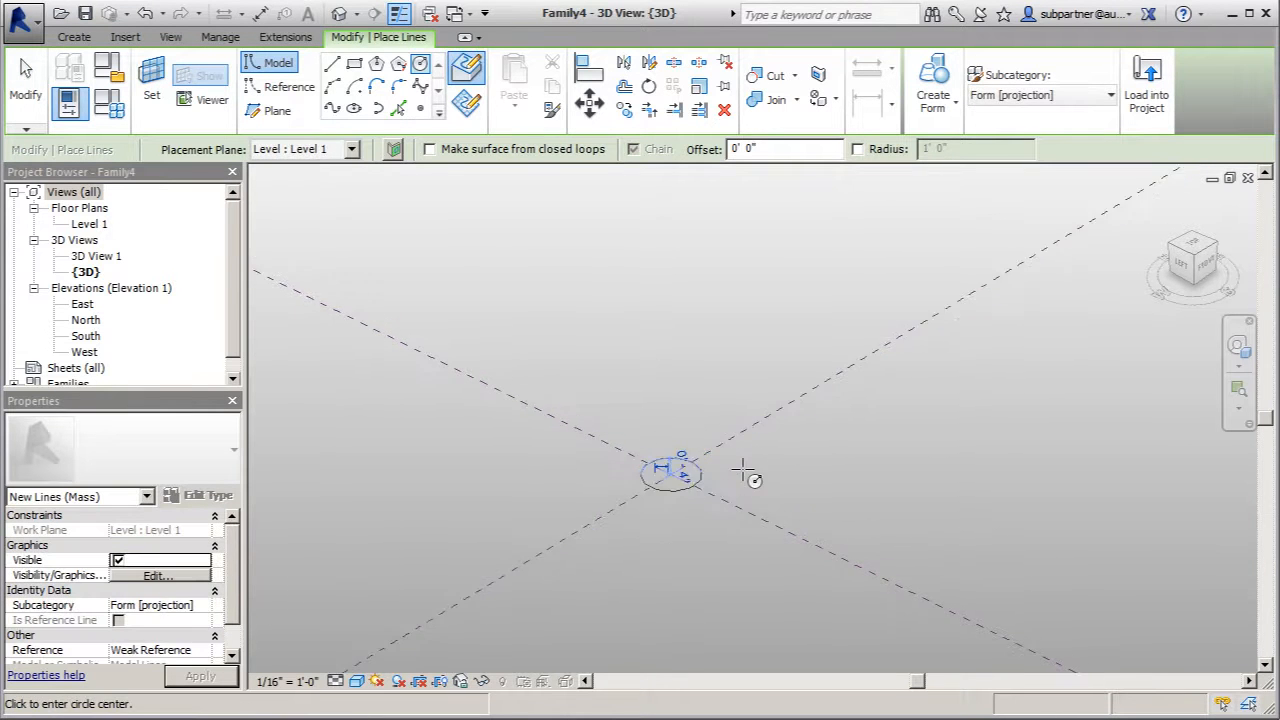
click(47, 88)
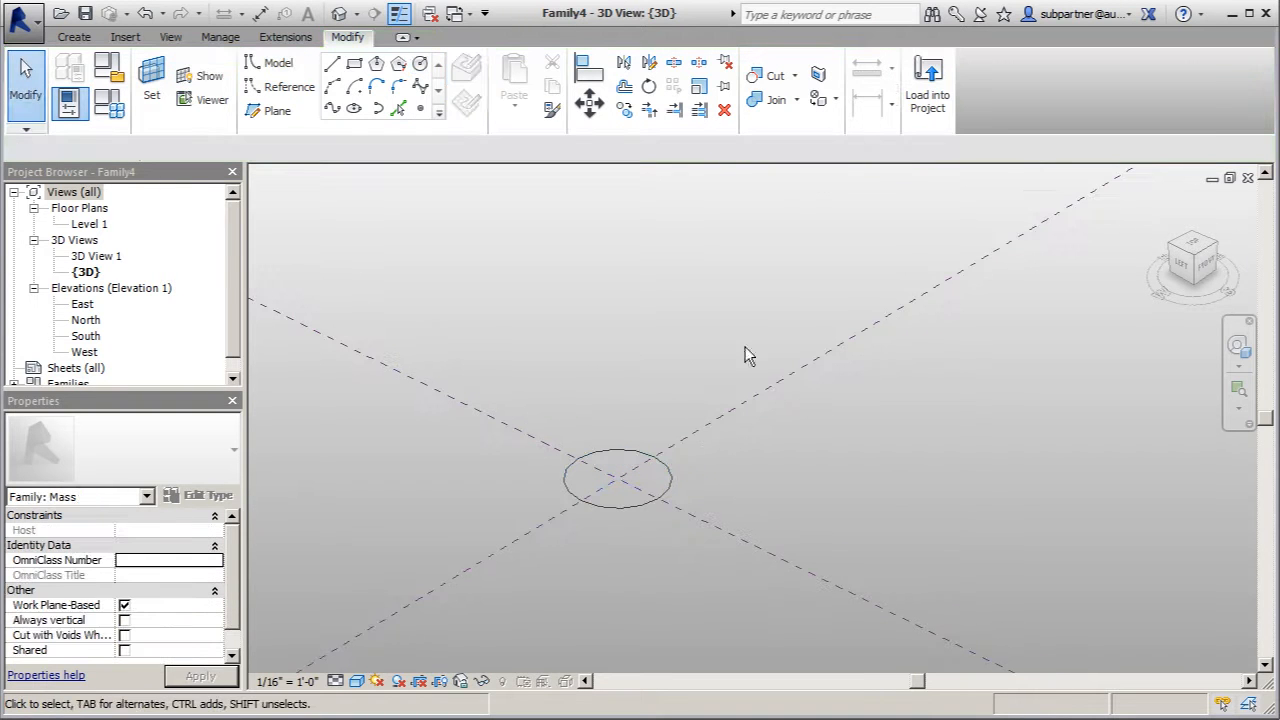
- Create a solid cylinder form from the circle and set its height to 9"
click(610, 453)
click(932, 88)
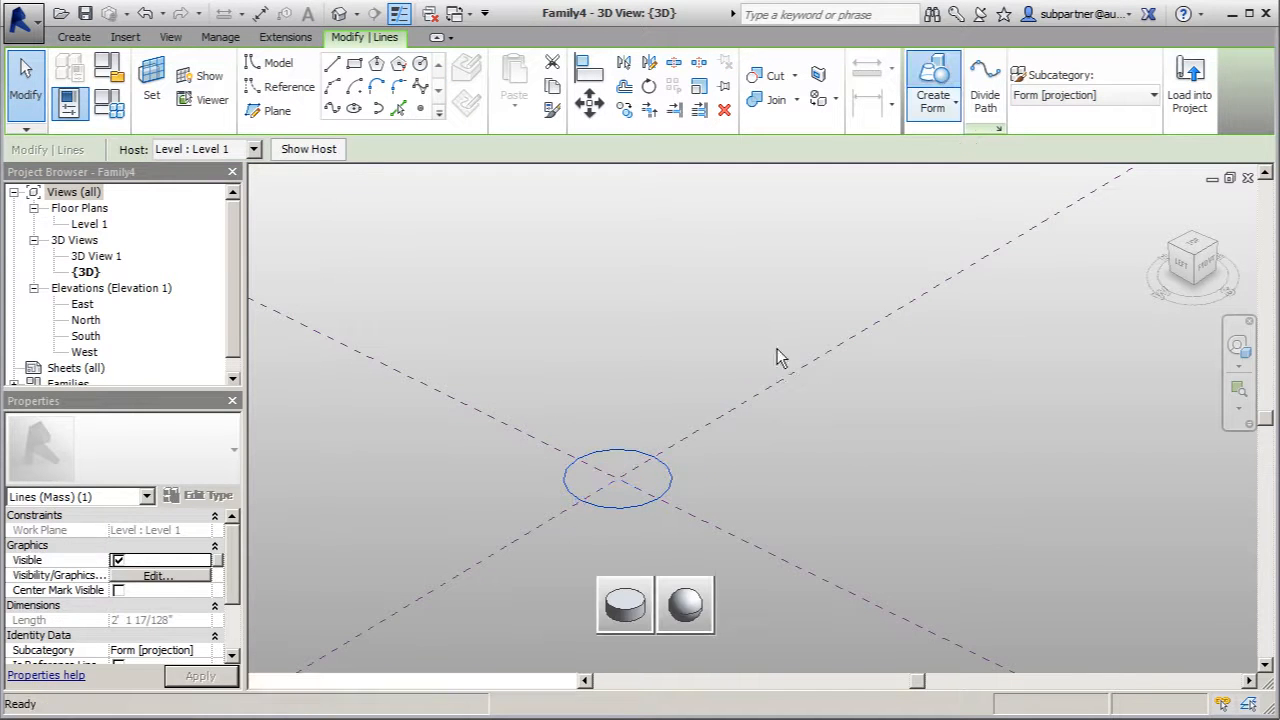
click(637, 601)
scroll(688, 398, down, 5)
scroll(342, 692, up, 3)
click(390, 524)
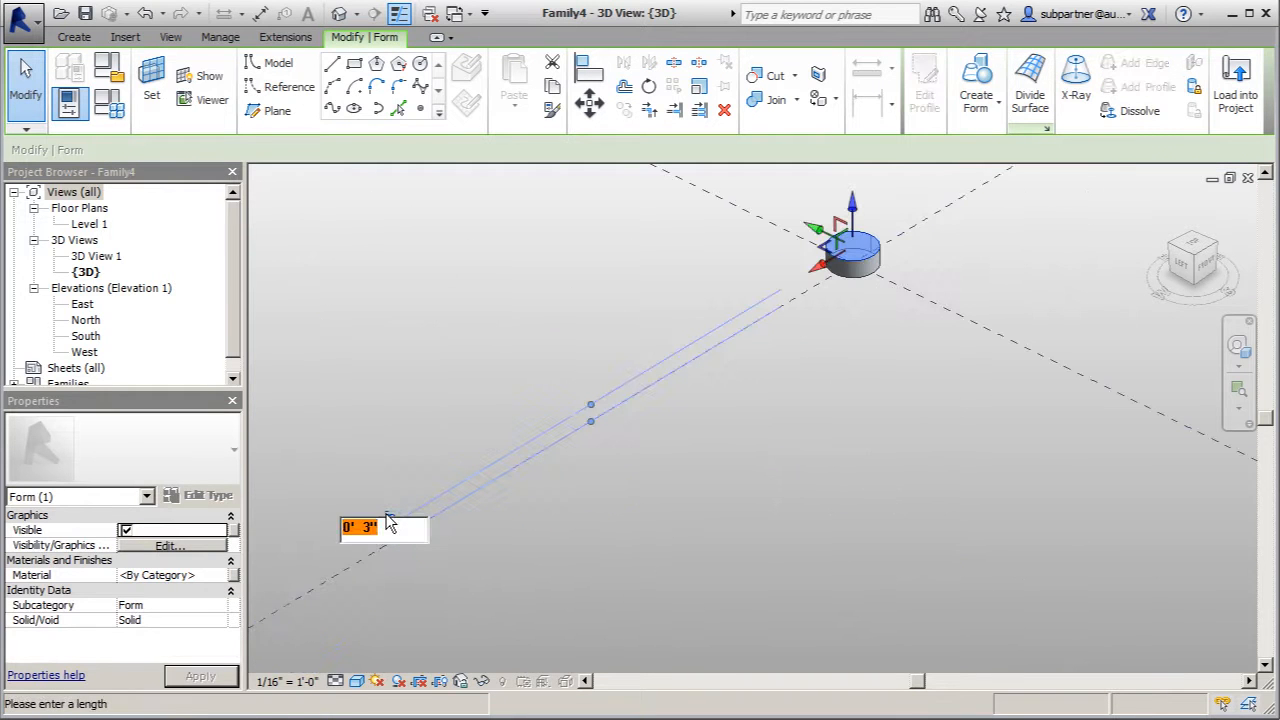
text(9")
key(Return)
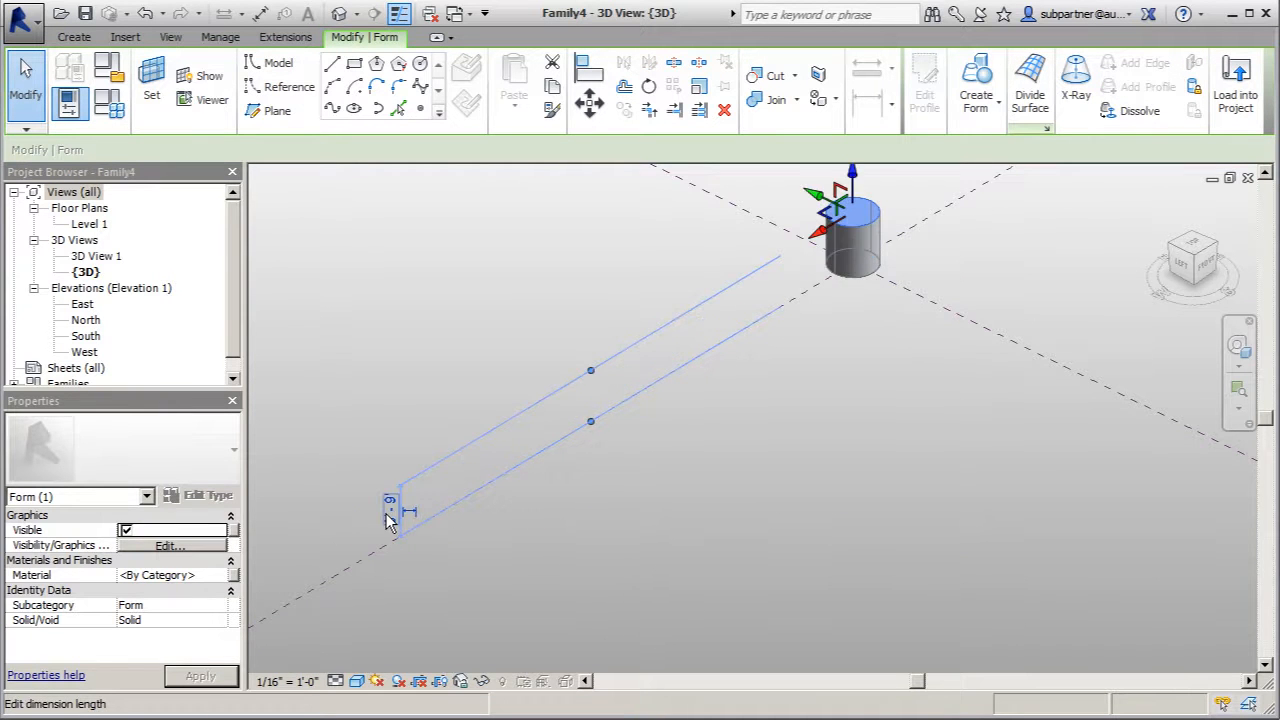
click(26, 72)
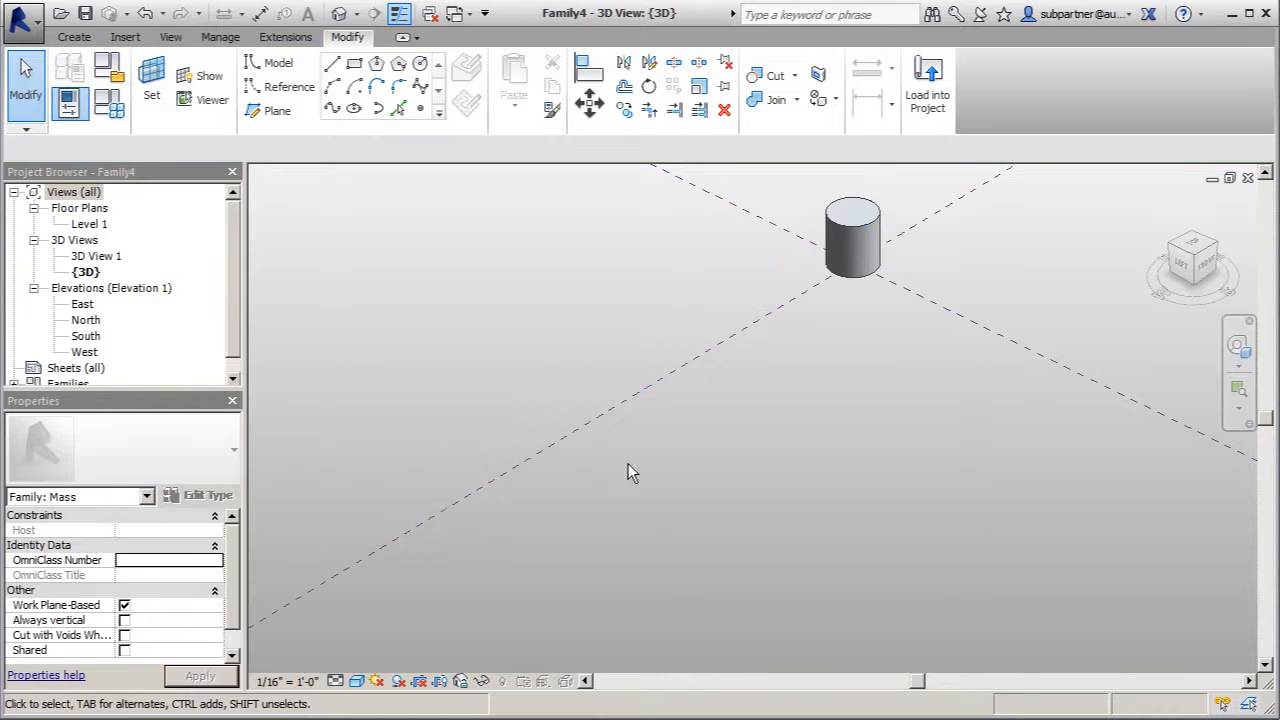
- Set the work plane on the cylinder's top face and look at that face straight from above
click(151, 88)
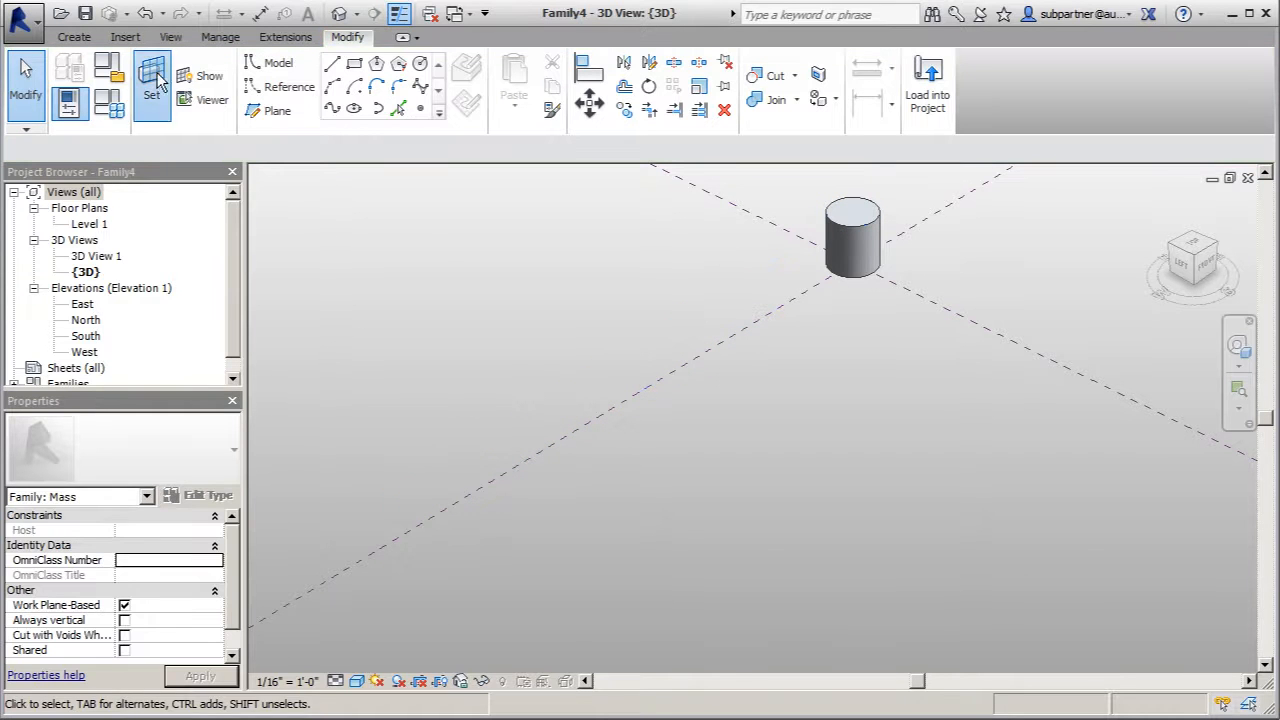
click(853, 212)
scroll(685, 447, down, 2)
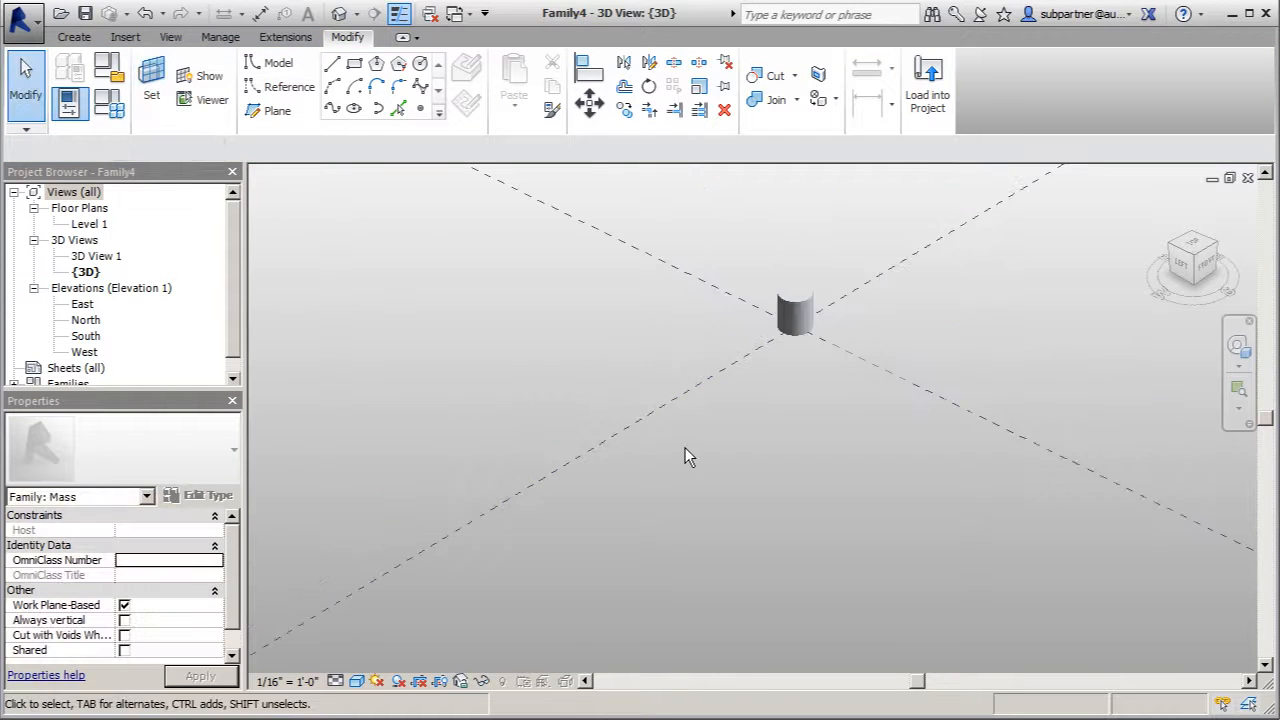
click(1195, 244)
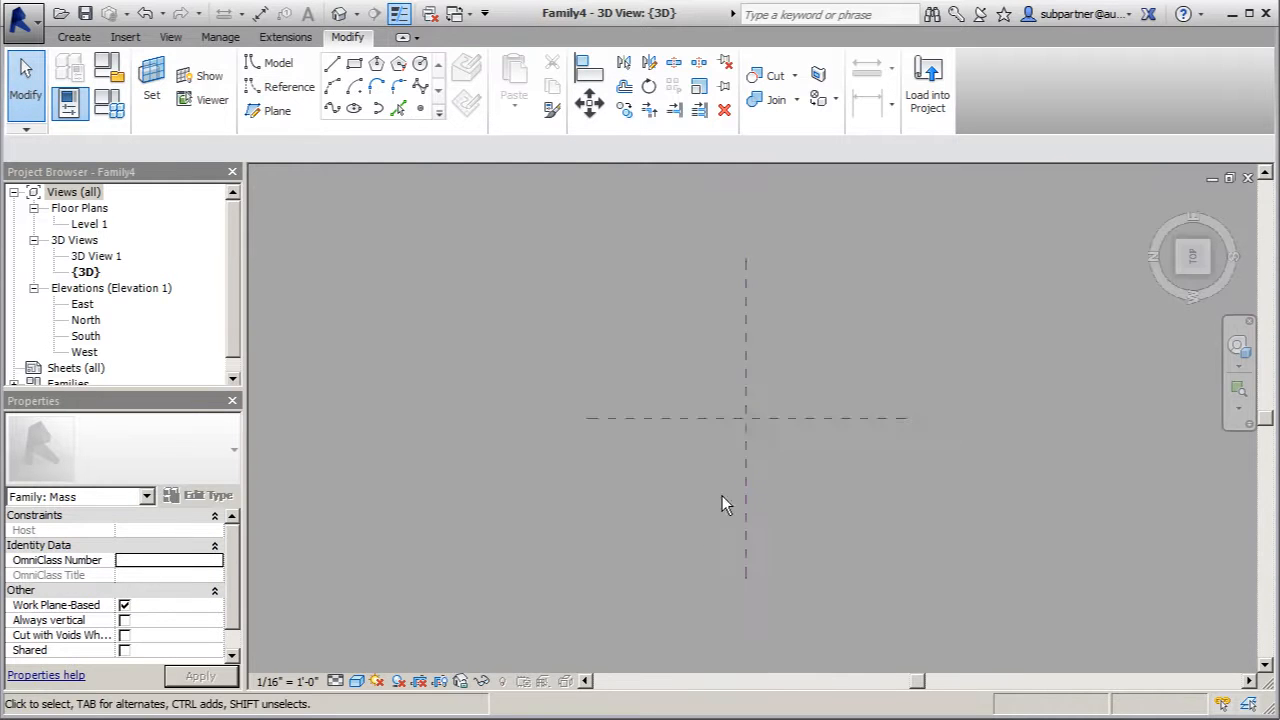
scroll(736, 419, up, 8)
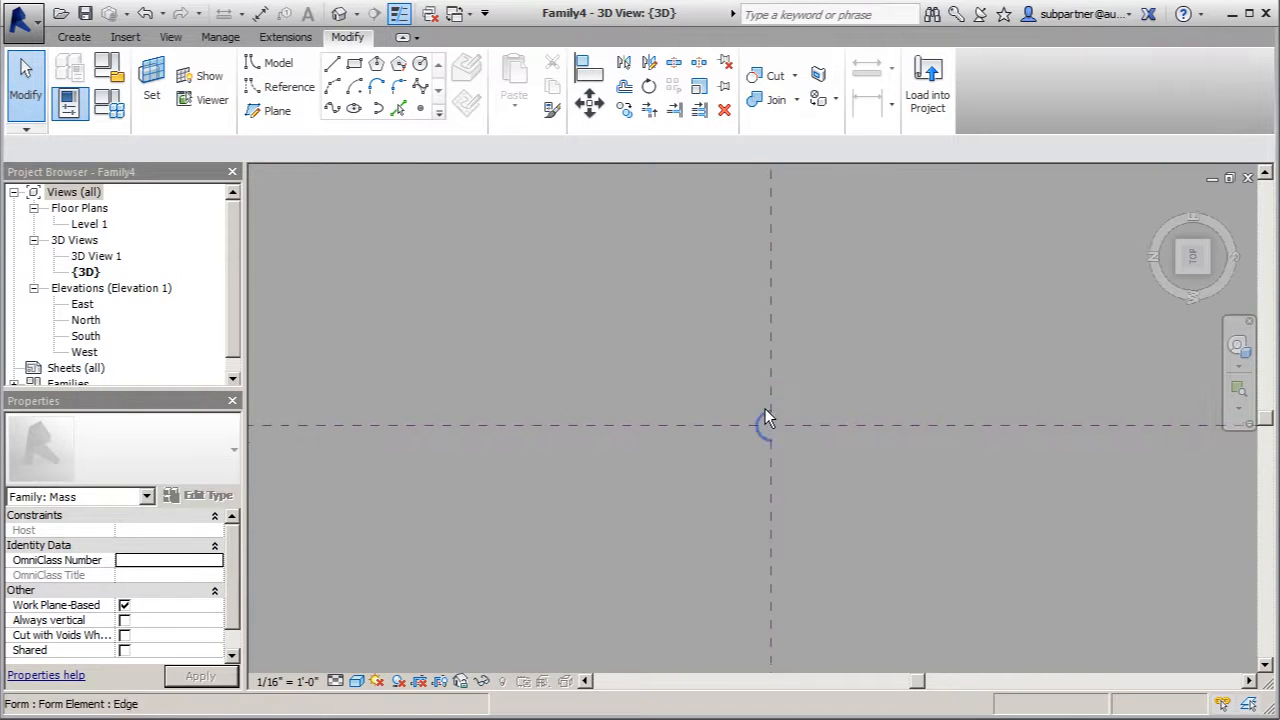
scroll(790, 460, up, 3)
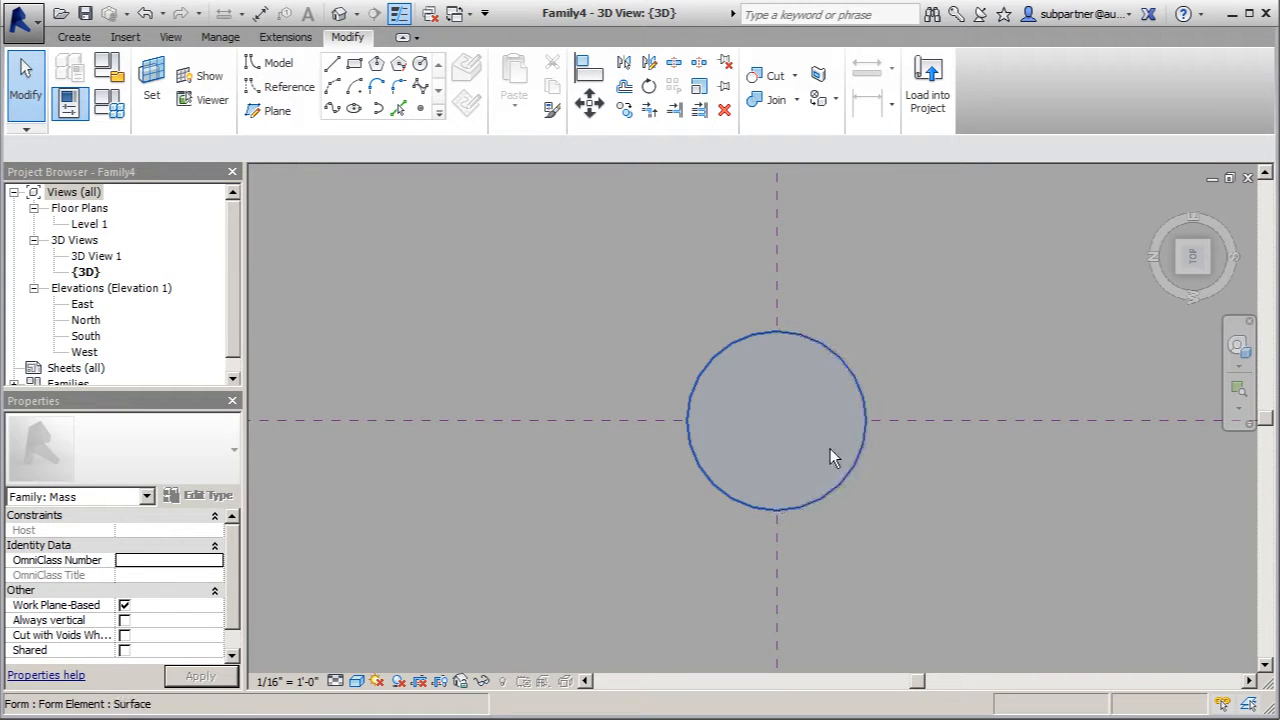
- Sketch a model-line rectangle about 7 1/4" by 2 1/4" across the middle of the cylinder's top face
click(354, 65)
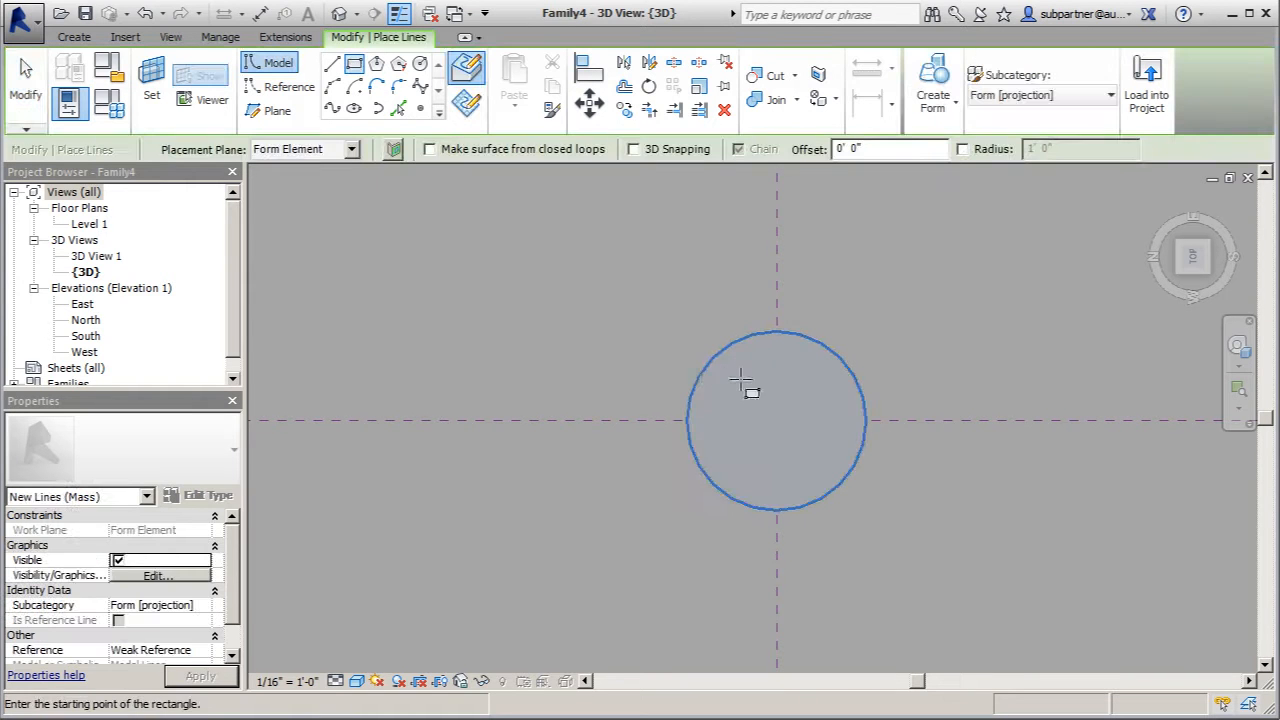
click(690, 390)
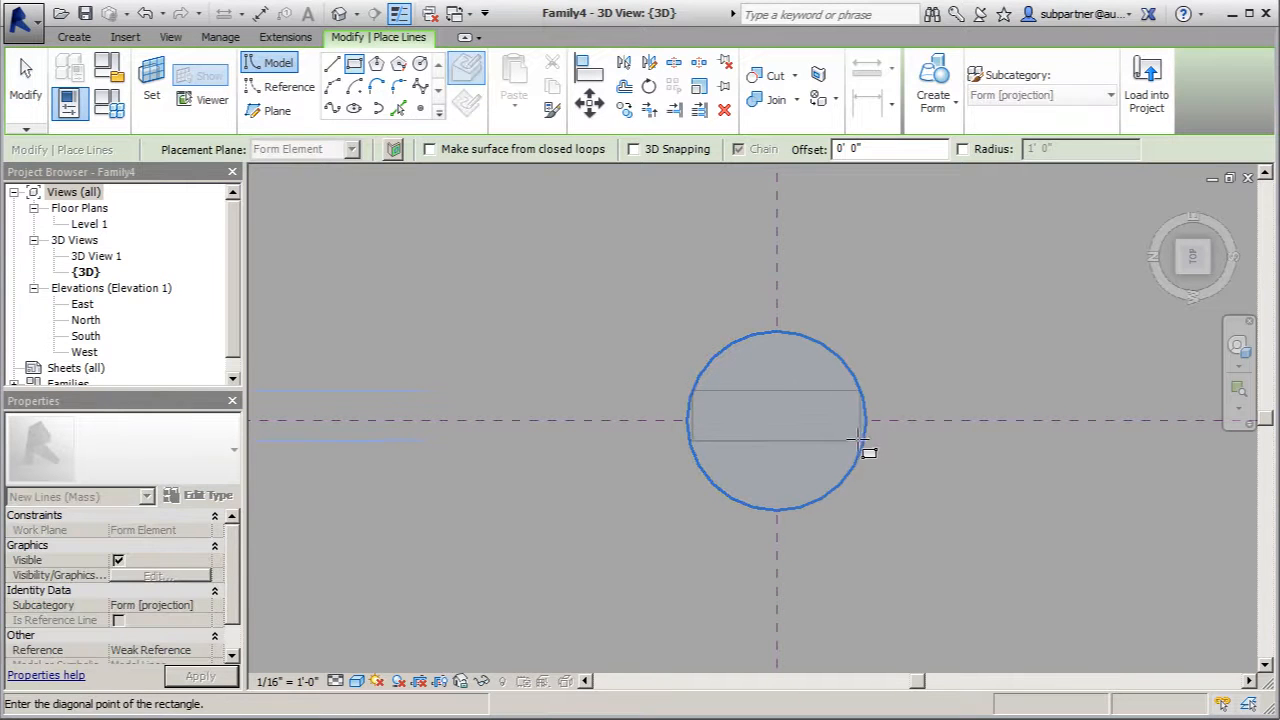
click(857, 437)
click(40, 88)
scroll(675, 420, up, 3)
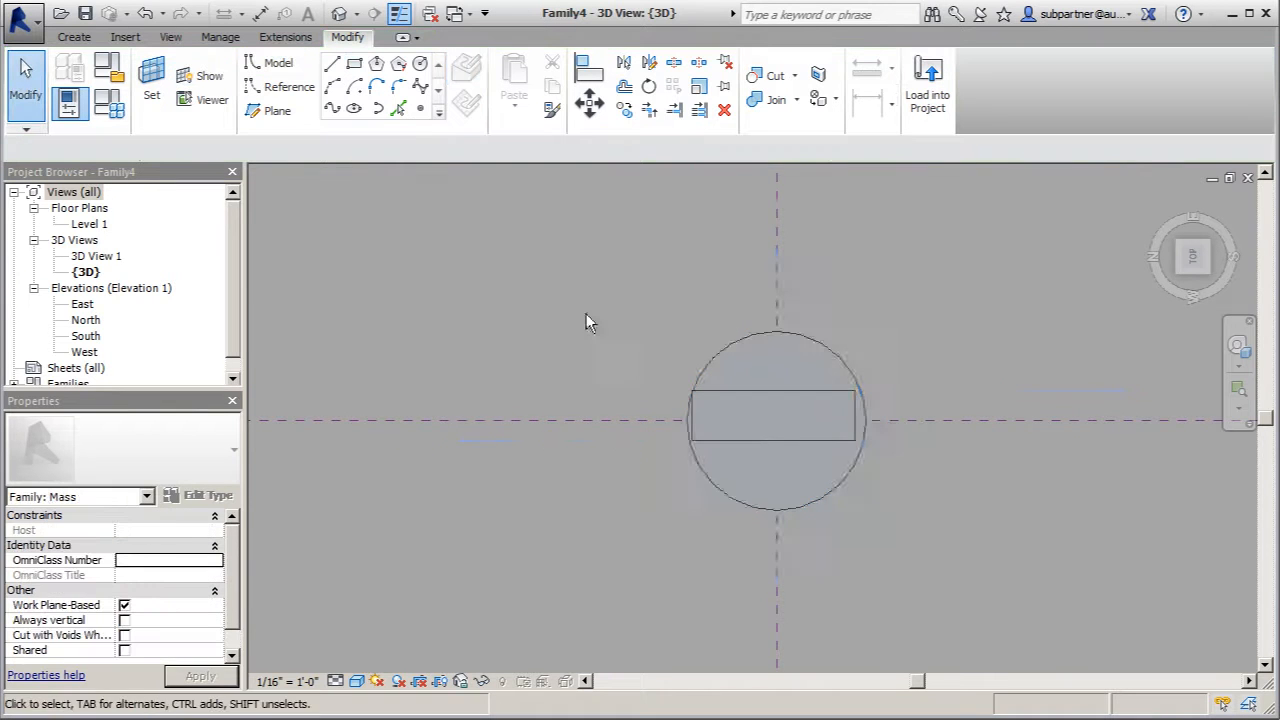
- Set the distance between the rectangle's two long sides to 1"
click(764, 363)
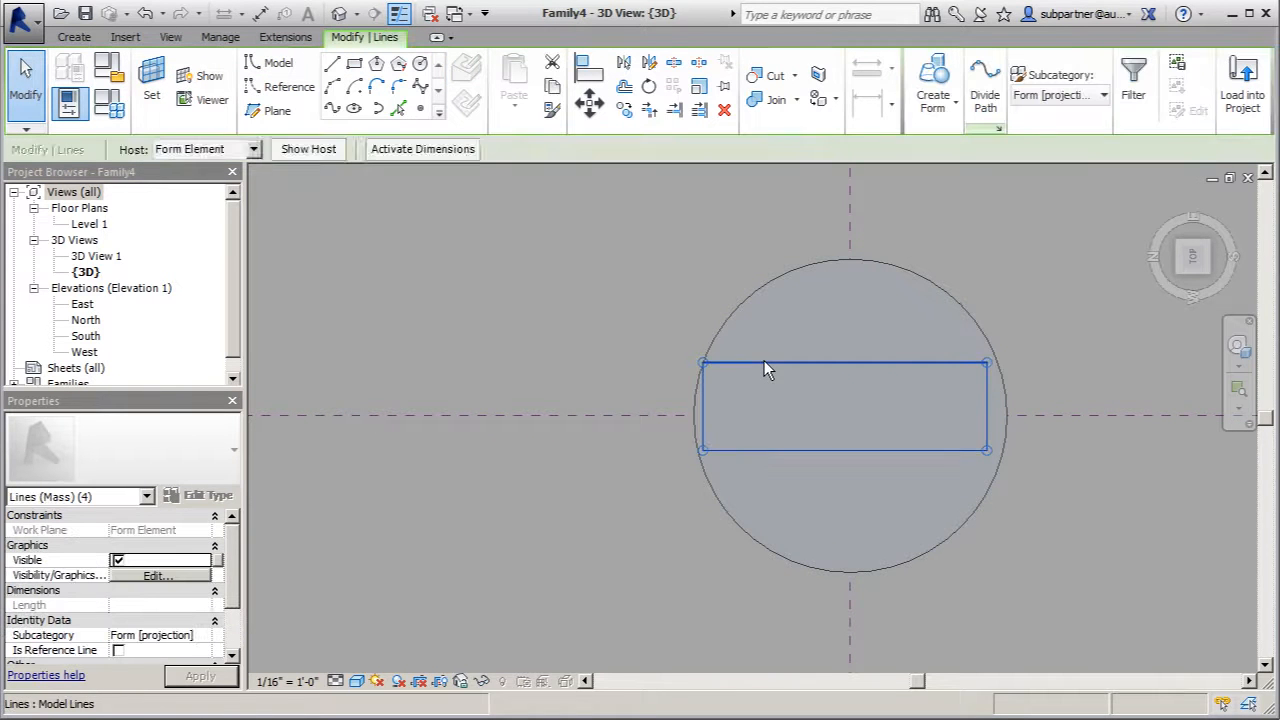
click(1004, 401)
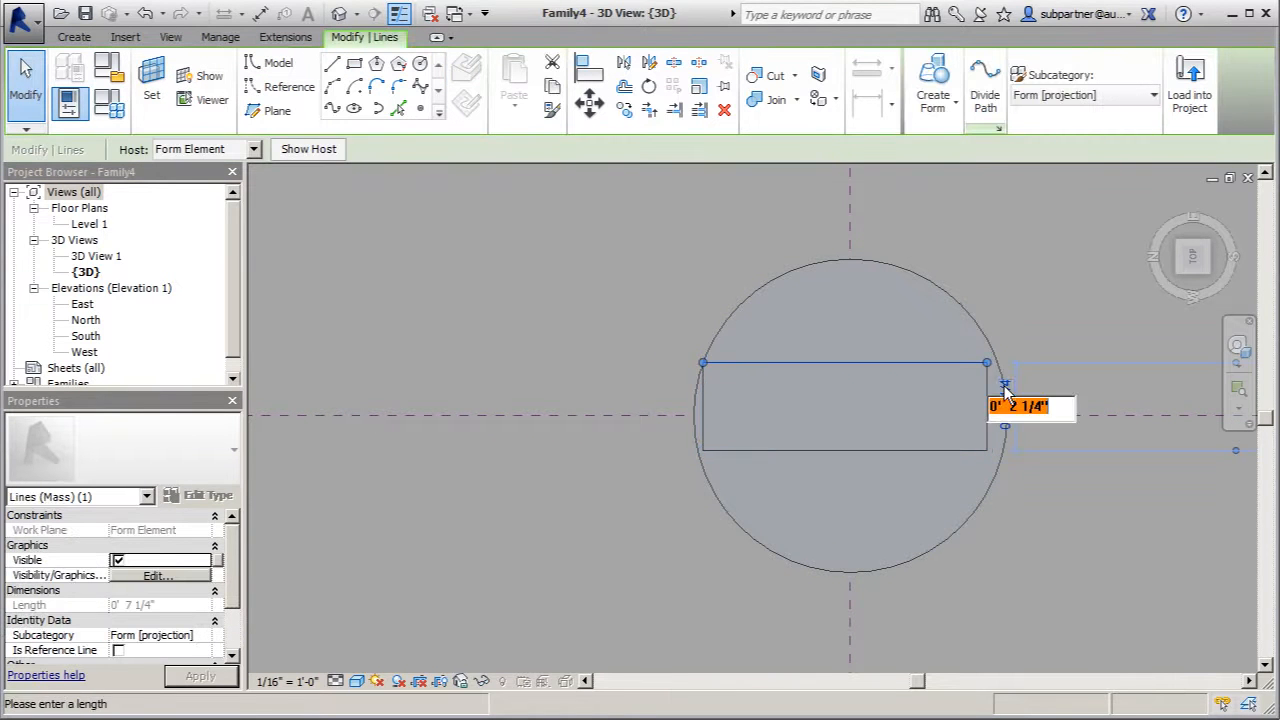
key(Return)
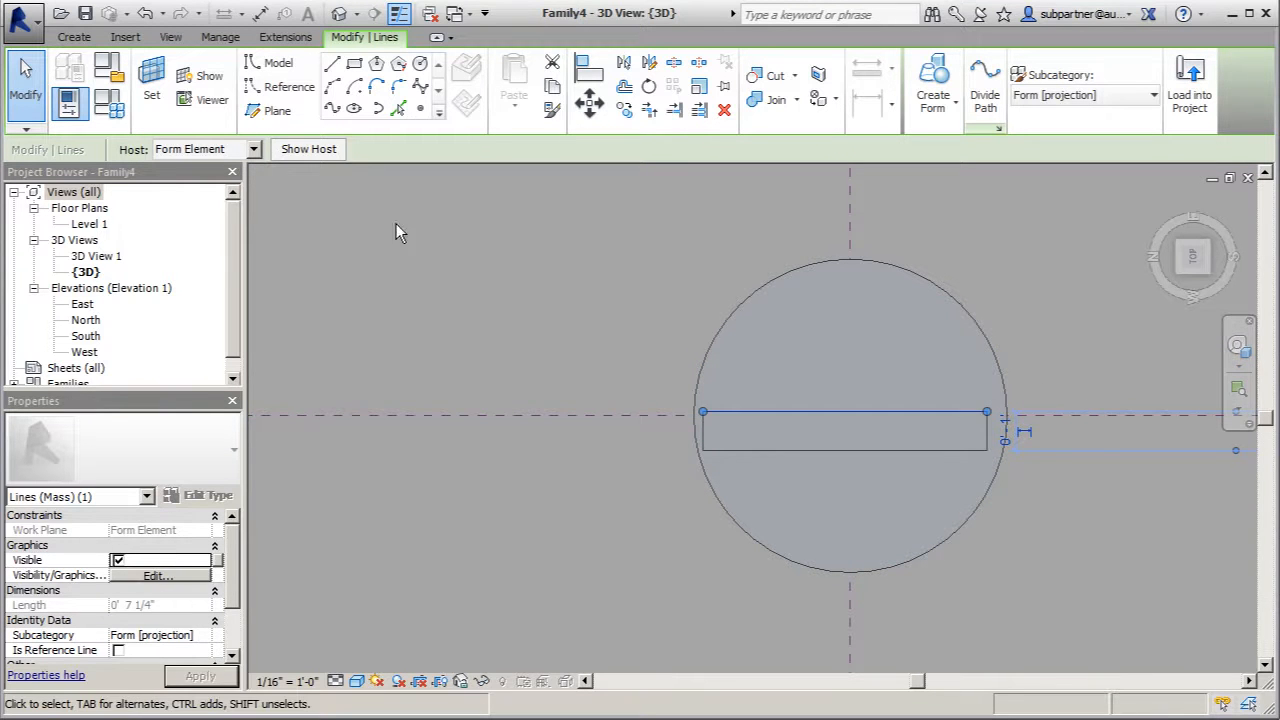
click(28, 94)
- Move the whole rectangle along both axes to centre it on the two reference planes crossing the cylinder's top face
key(Tab)
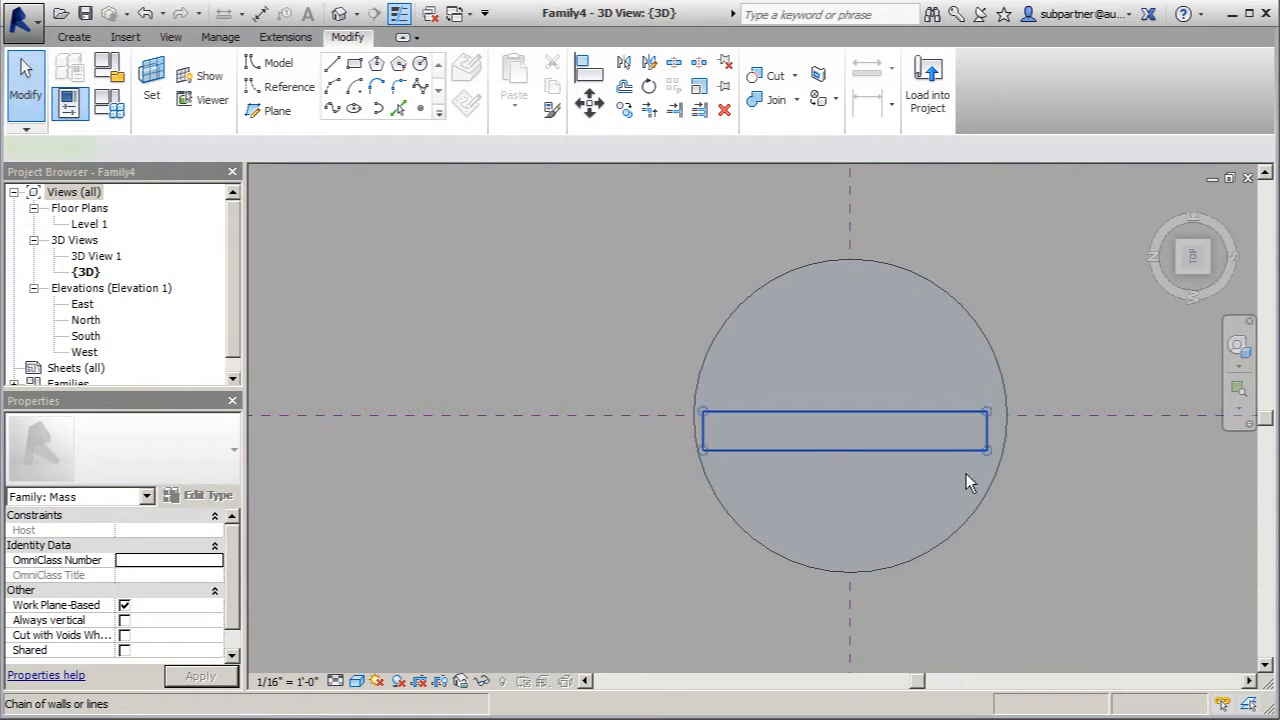
click(841, 452)
click(588, 104)
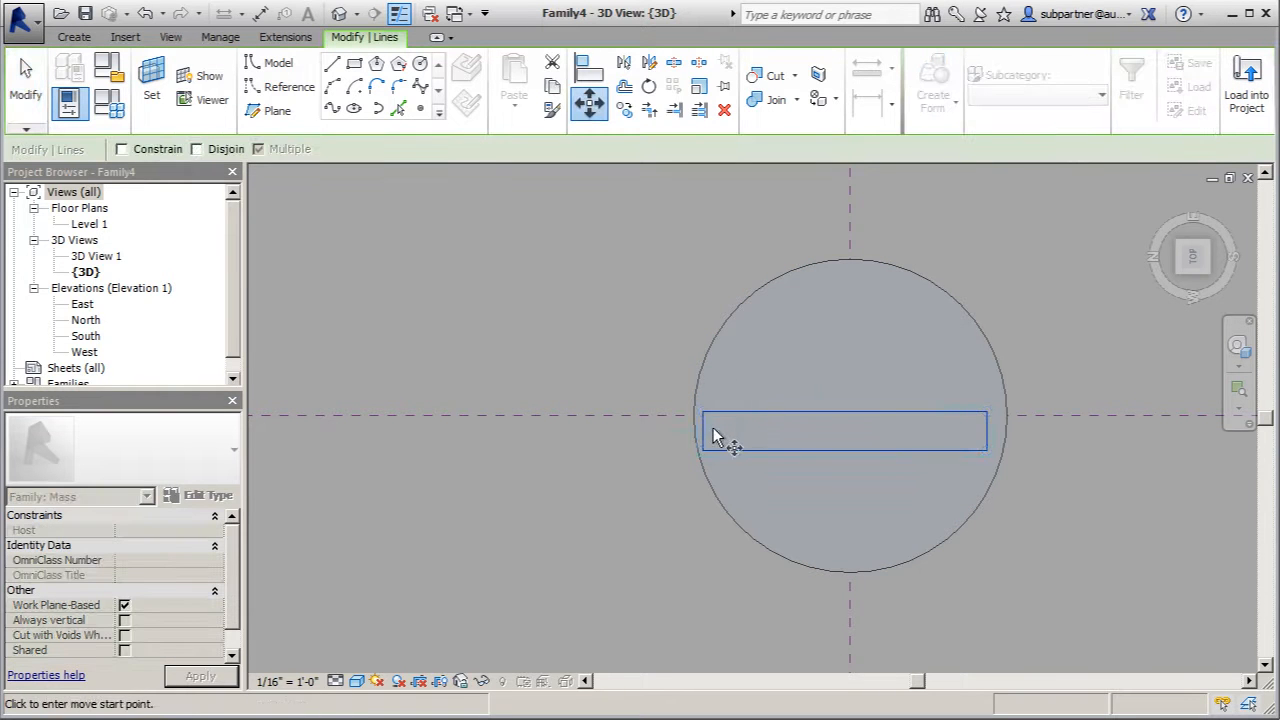
click(704, 415)
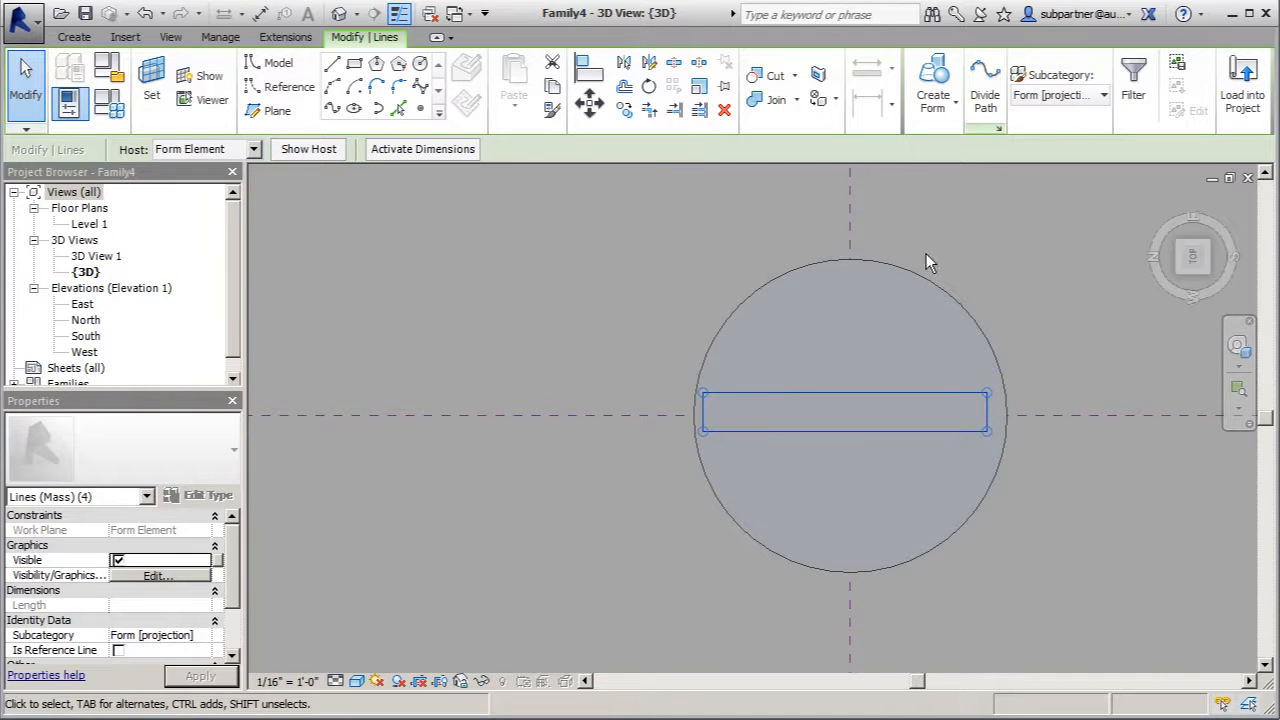
click(590, 106)
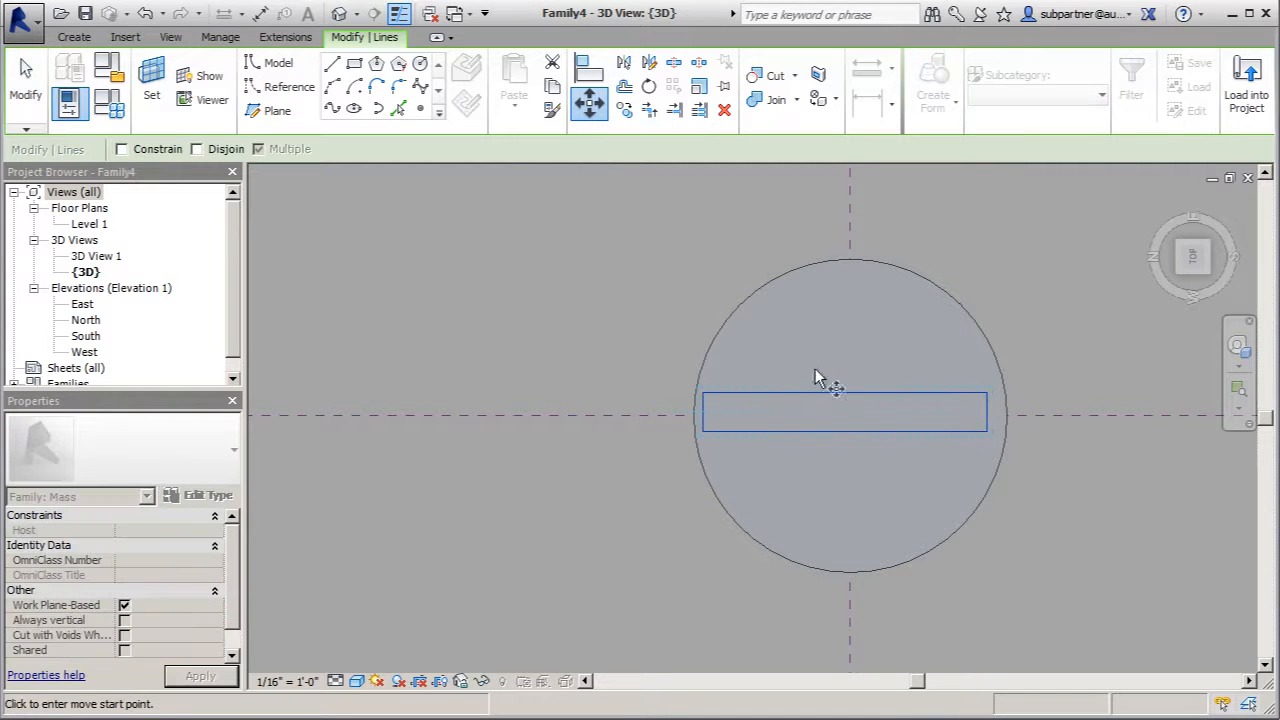
click(845, 393)
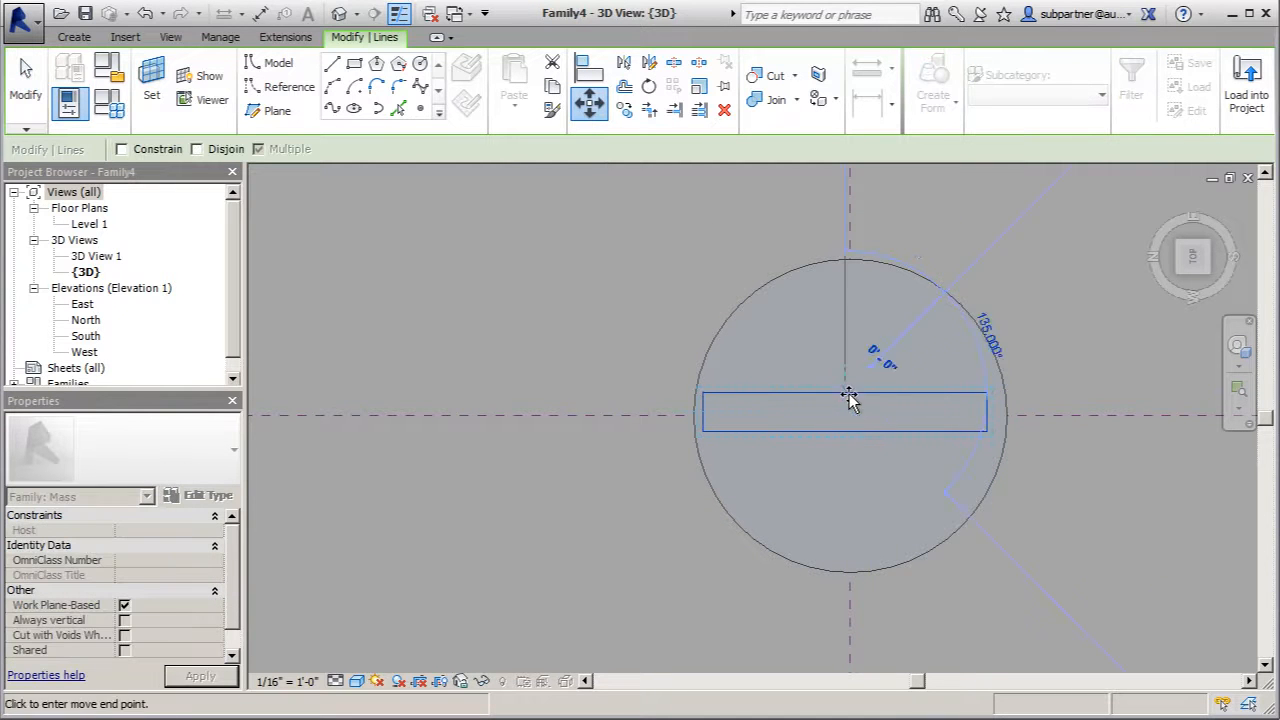
click(852, 399)
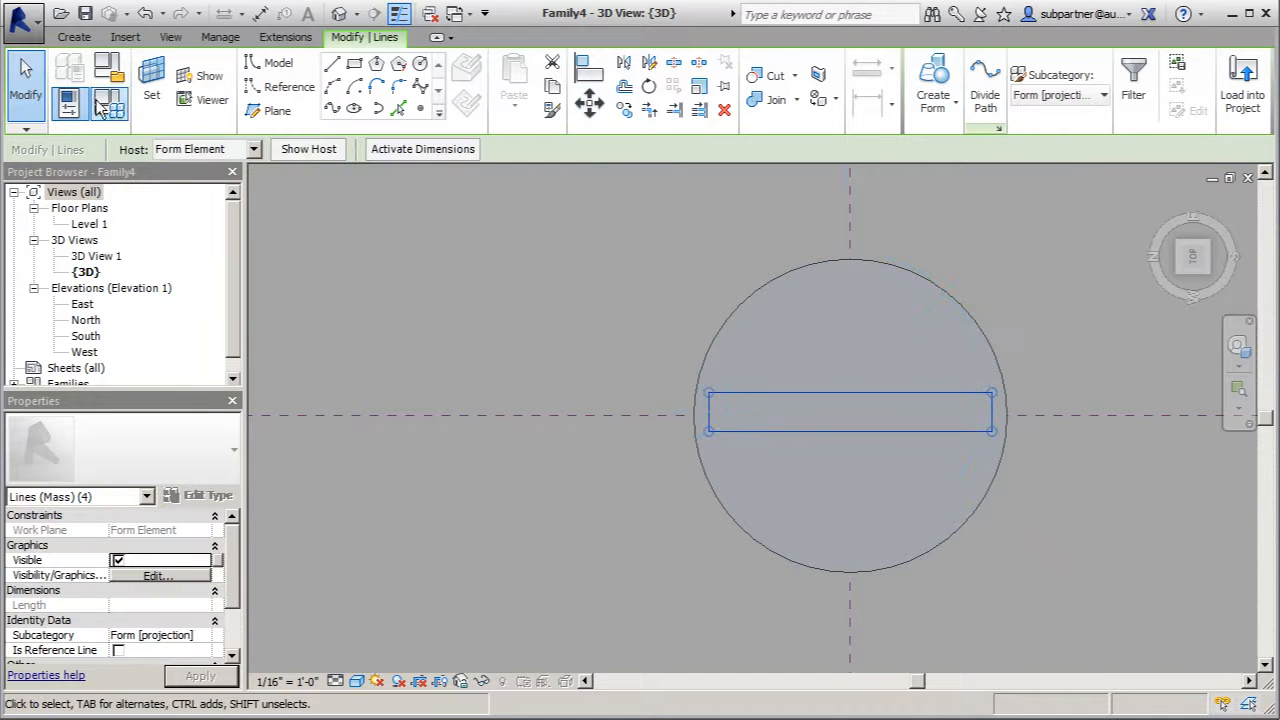
click(14, 88)
- Create a solid form from the rectangle on the cylinder's top face
scroll(475, 312, down, 2)
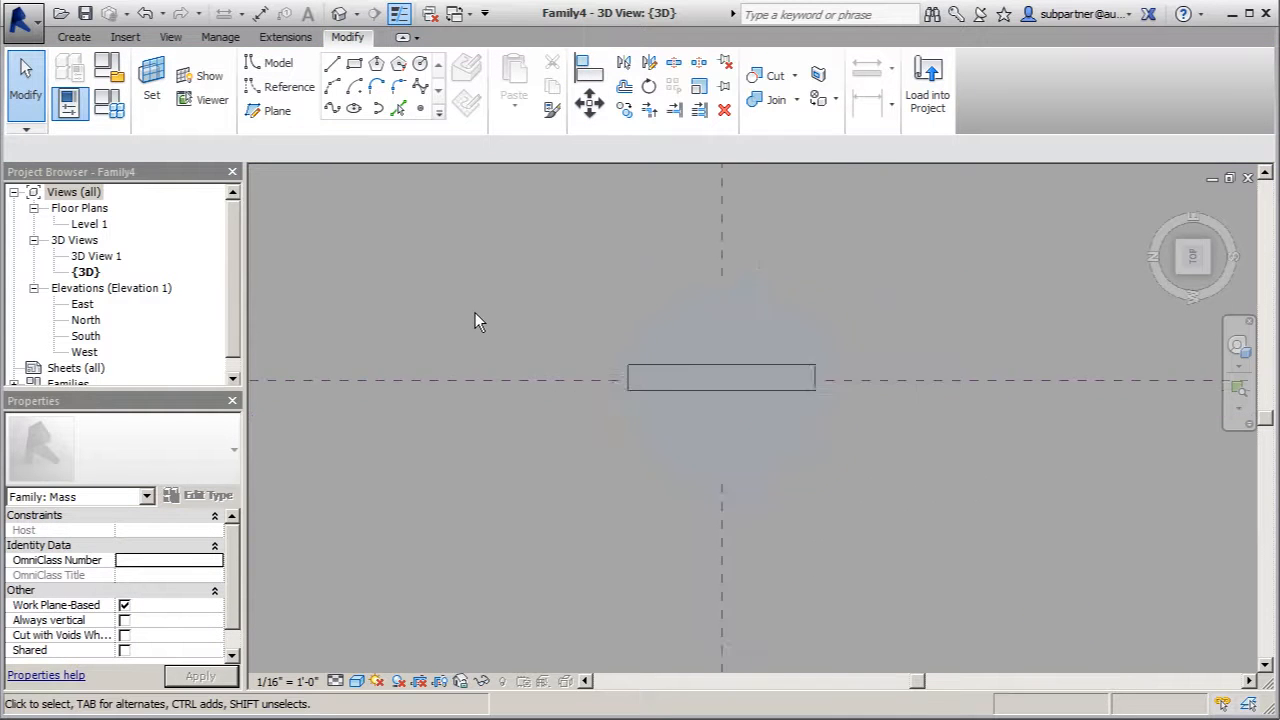
shift+middle_drag(476, 320, 809, 274)
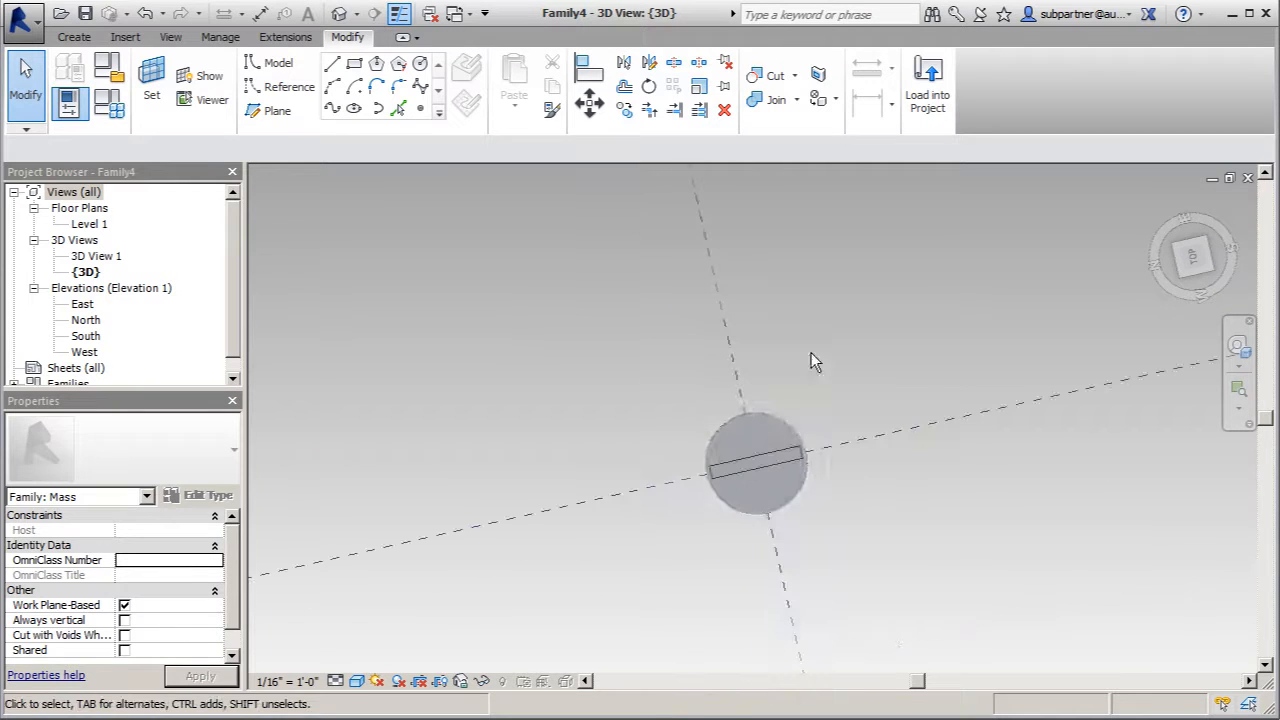
click(772, 459)
shift+middle_drag(879, 531, 1035, 280)
click(1033, 284)
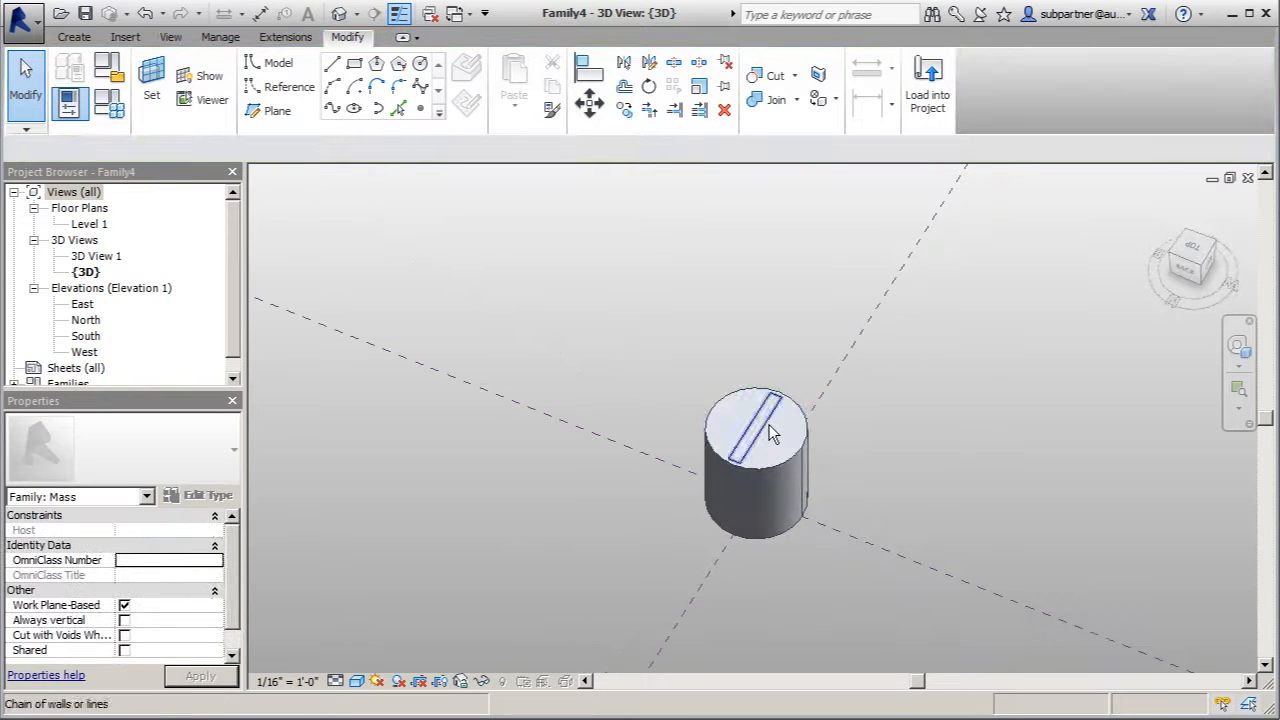
click(813, 421)
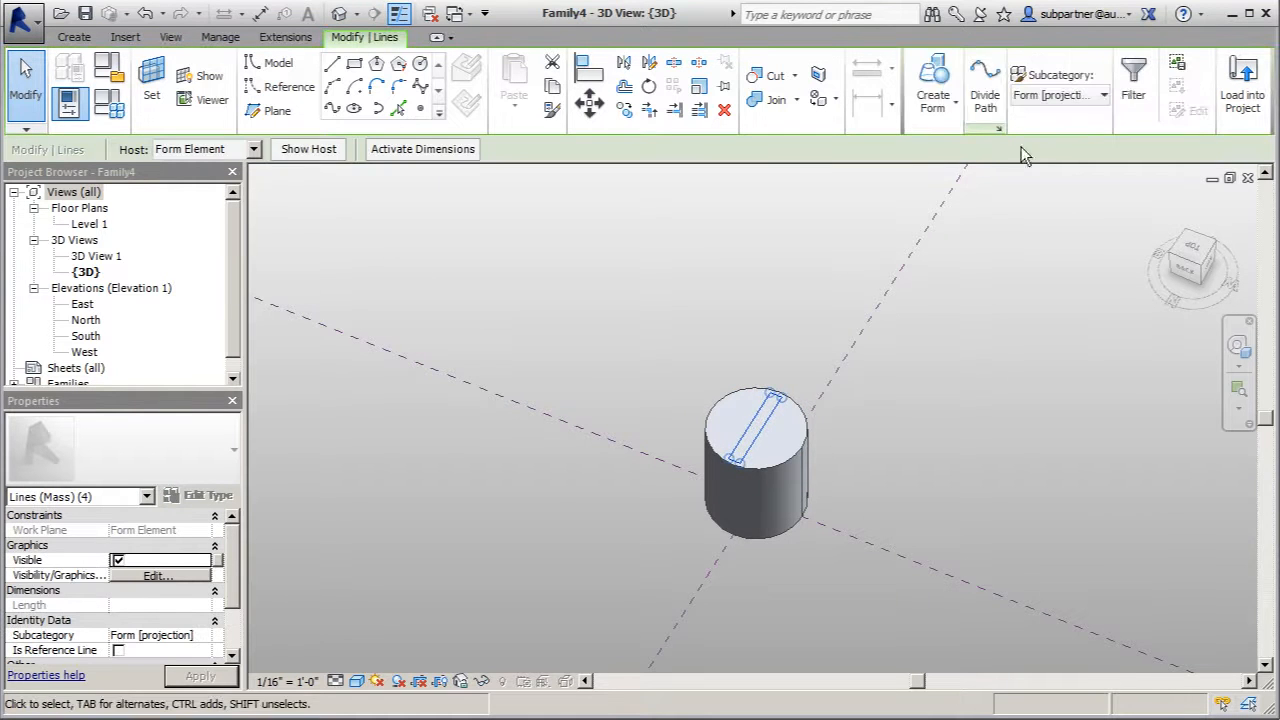
click(935, 90)
- Set the height of the rectangular plate on top of the cylinder to 9"
scroll(484, 410, down, 2)
scroll(900, 512, down, 2)
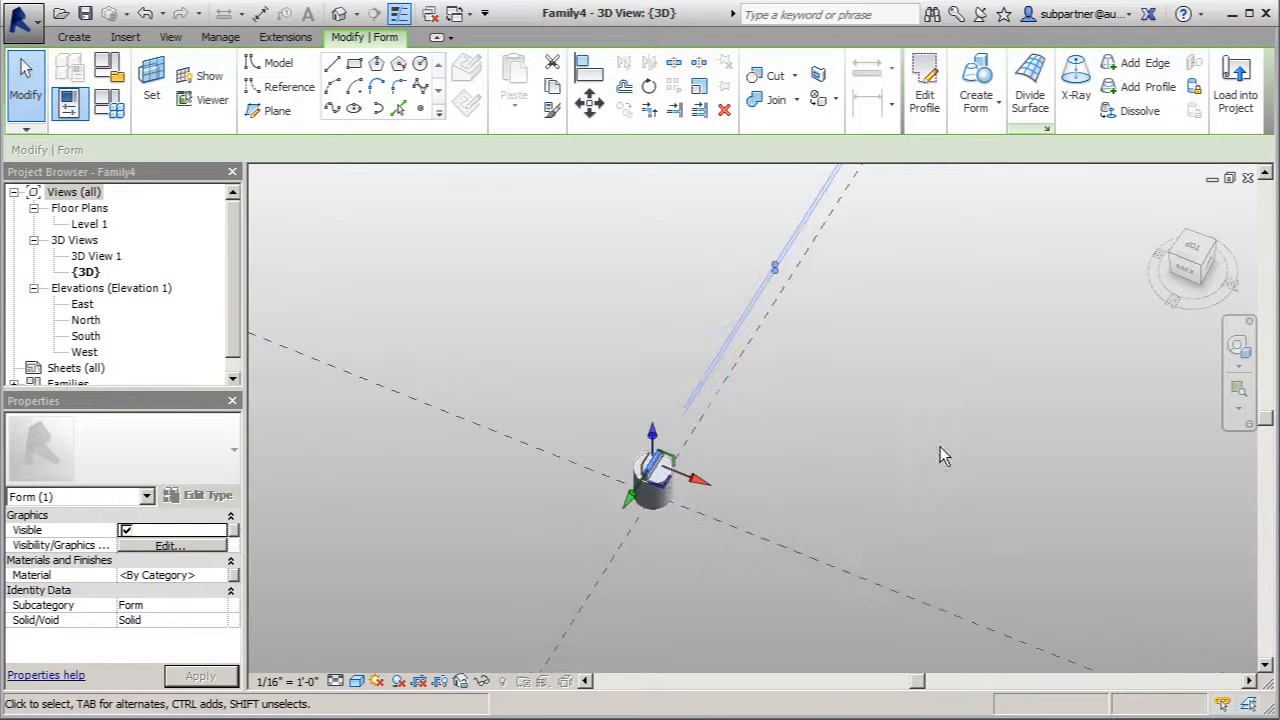
click(840, 254)
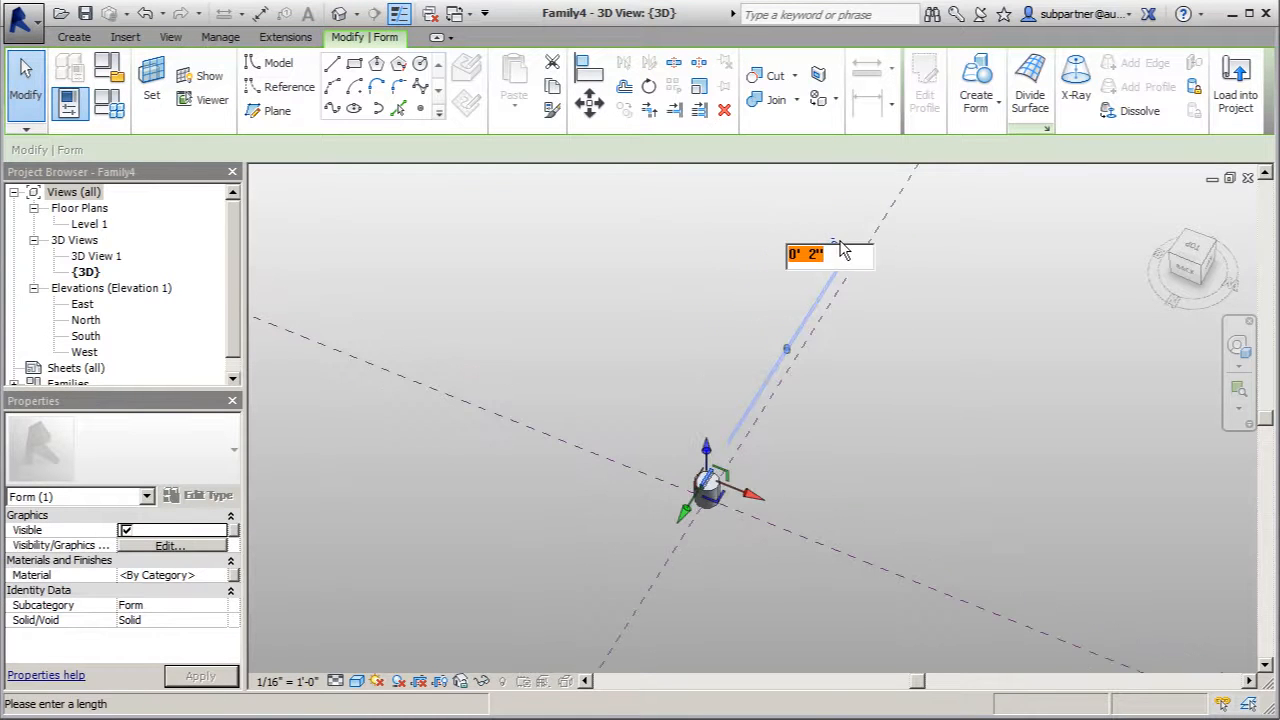
text(9")
key(Return)
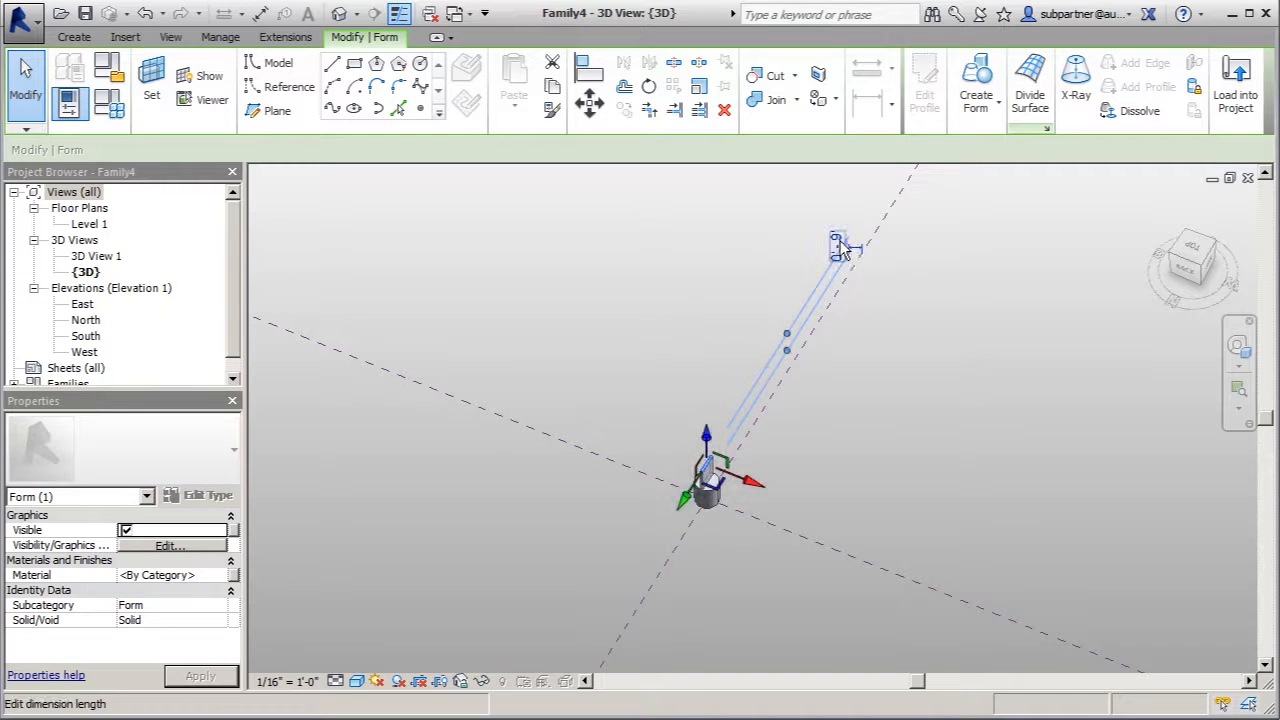
click(27, 90)
scroll(805, 452, up, 4)
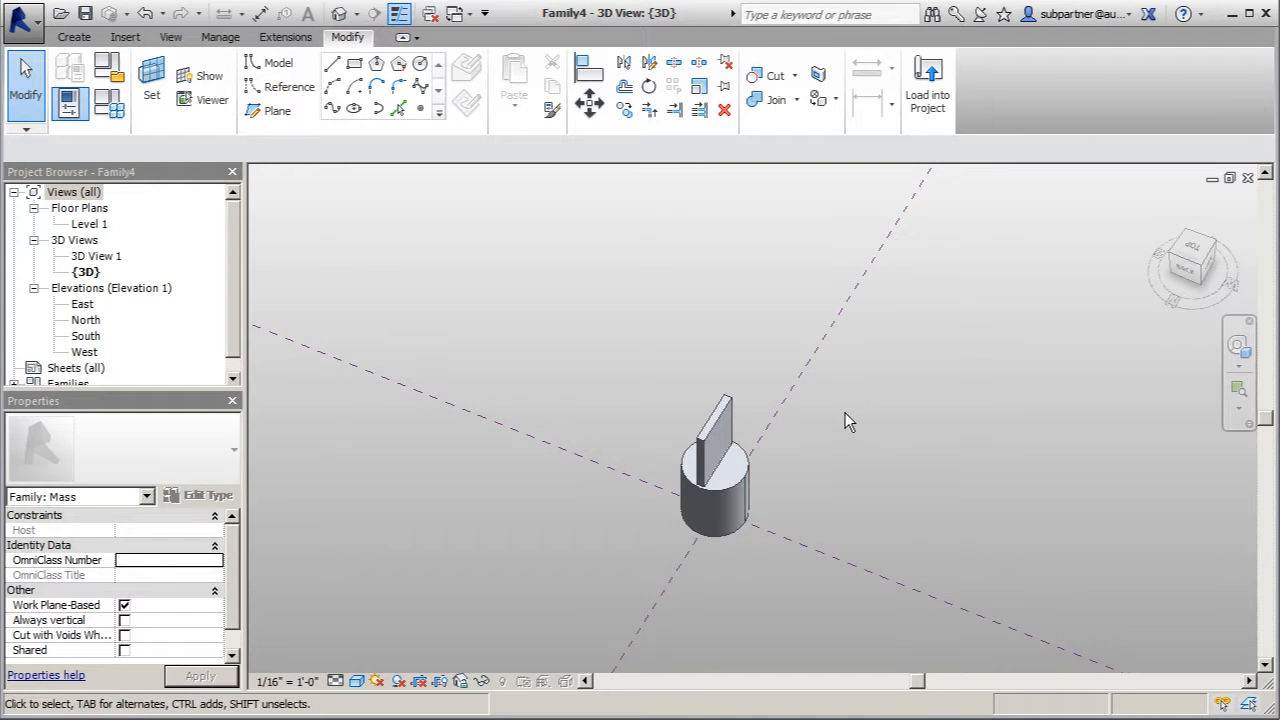
scroll(845, 413, down, 2)
shift+middle_drag(845, 411, 731, 271)
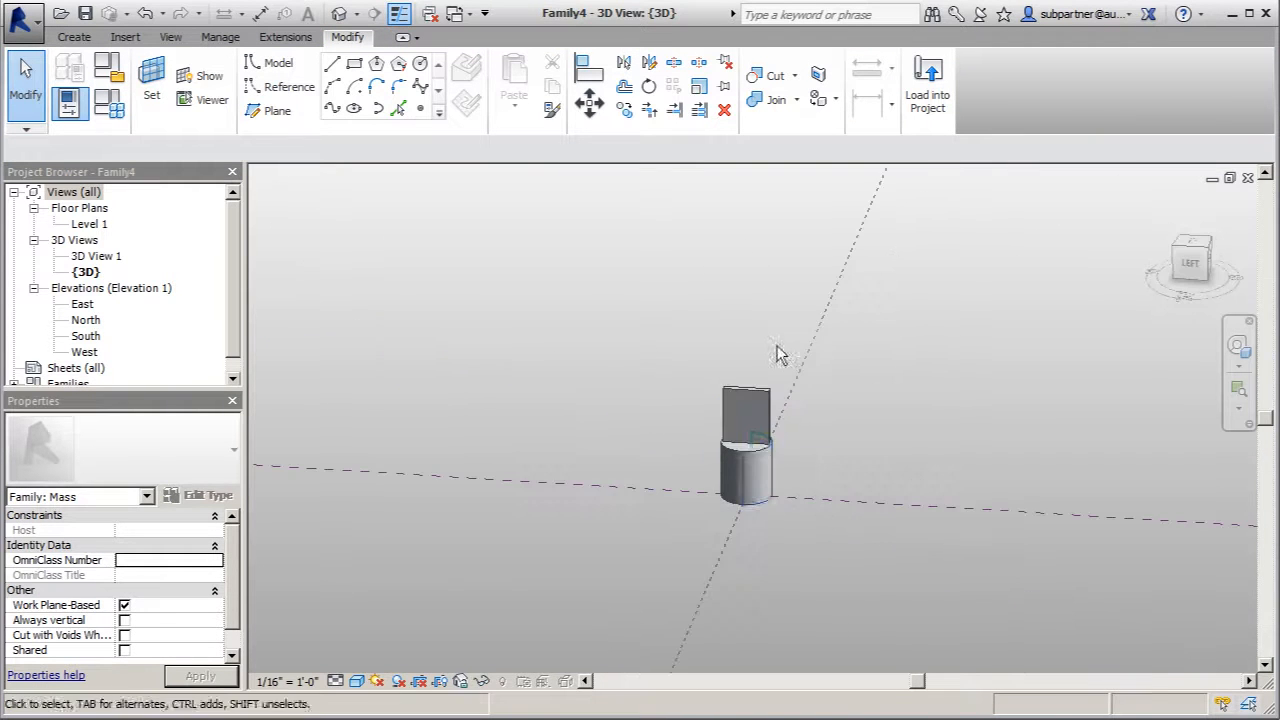